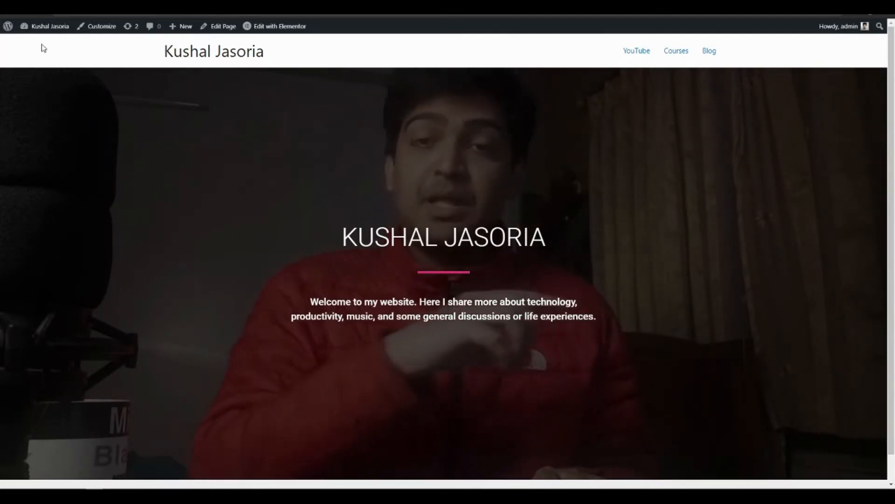
Open the WordPress dashboard, search the available plugins for "elementor", and view Elementor's settings
mouse_move(41, 28)
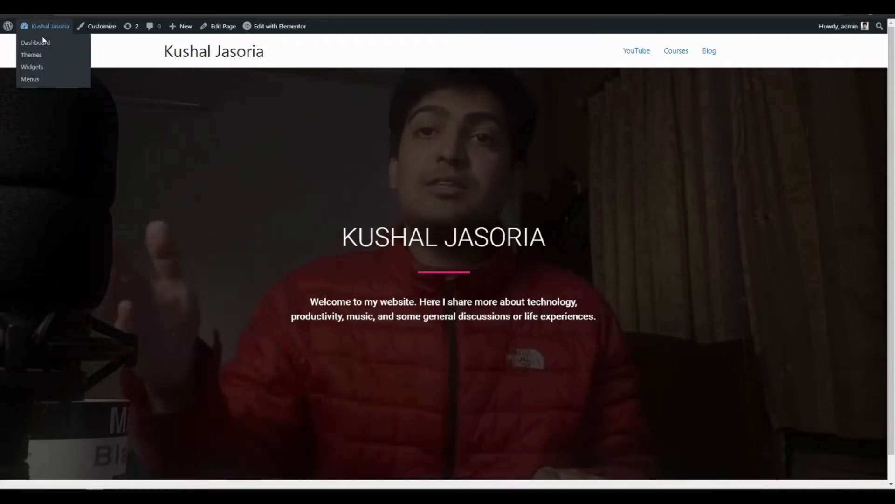
click(278, 29)
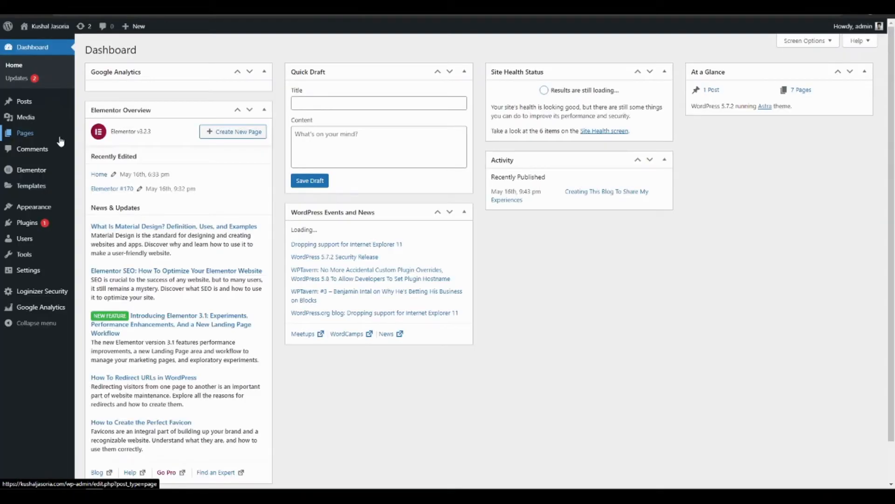
mouse_move(31, 226)
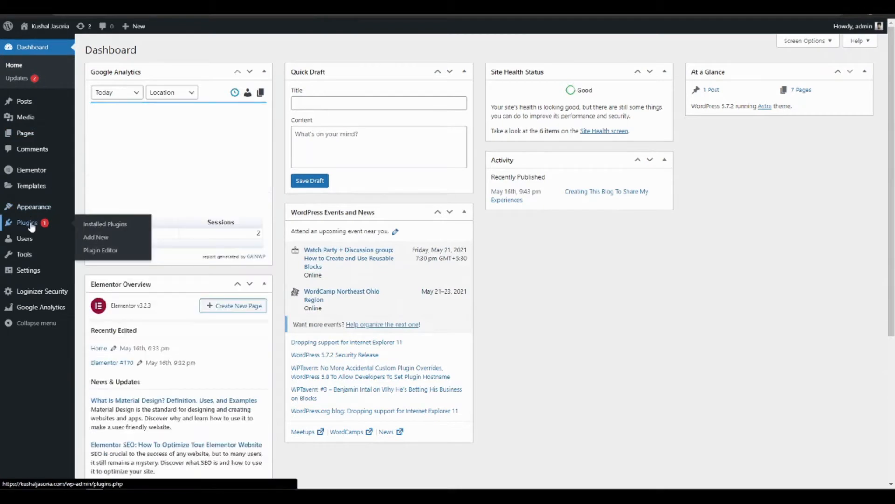
click(32, 226)
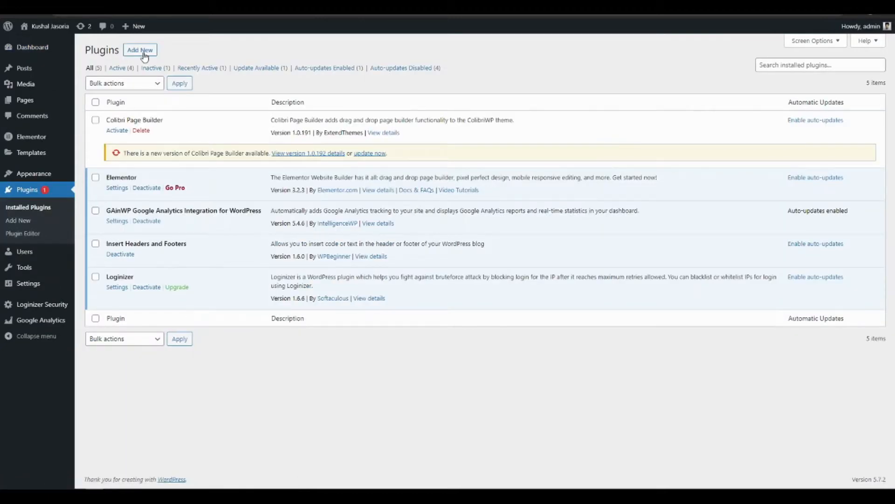
click(142, 51)
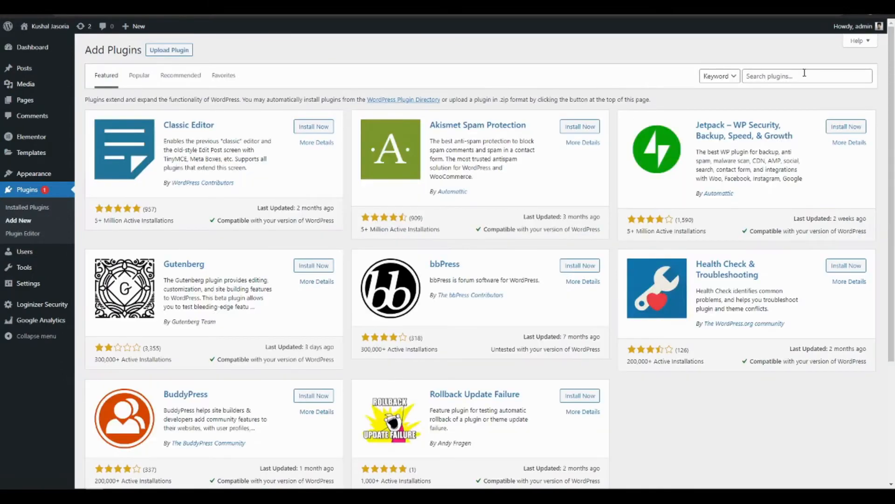
click(804, 75)
text(elementor)
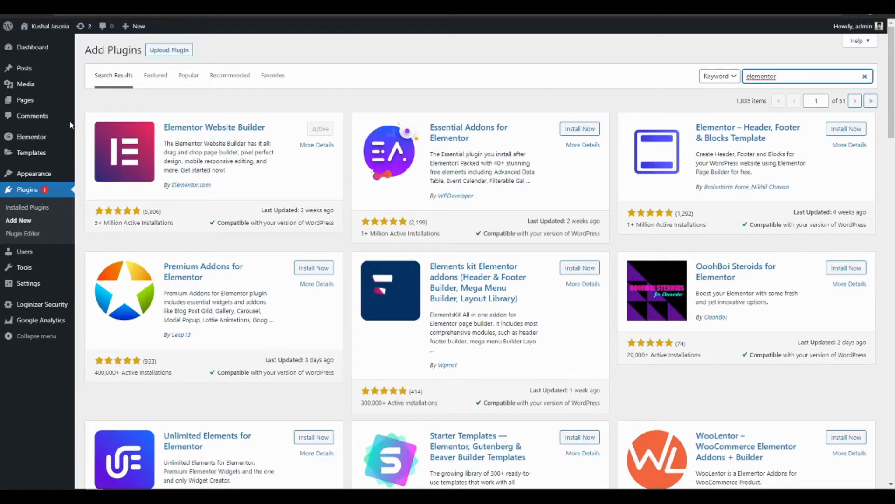
click(35, 148)
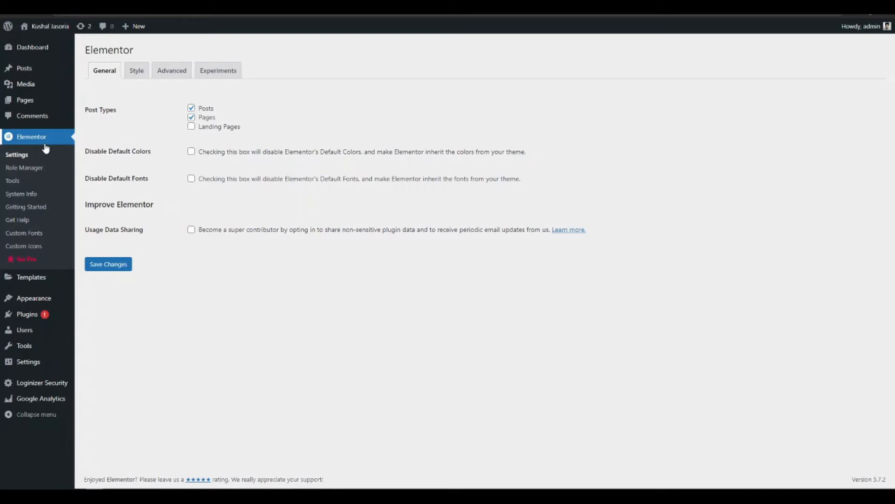
Go to the site's home page and open it for editing with Elementor
click(44, 46)
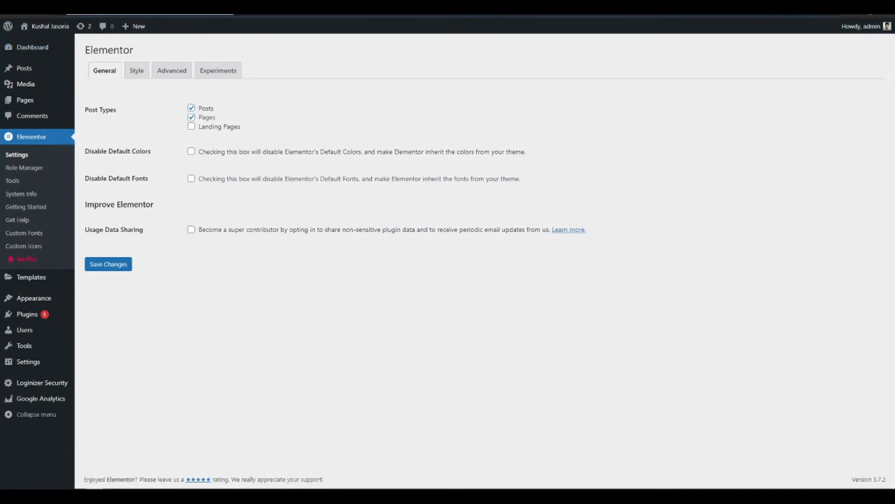
text(k)
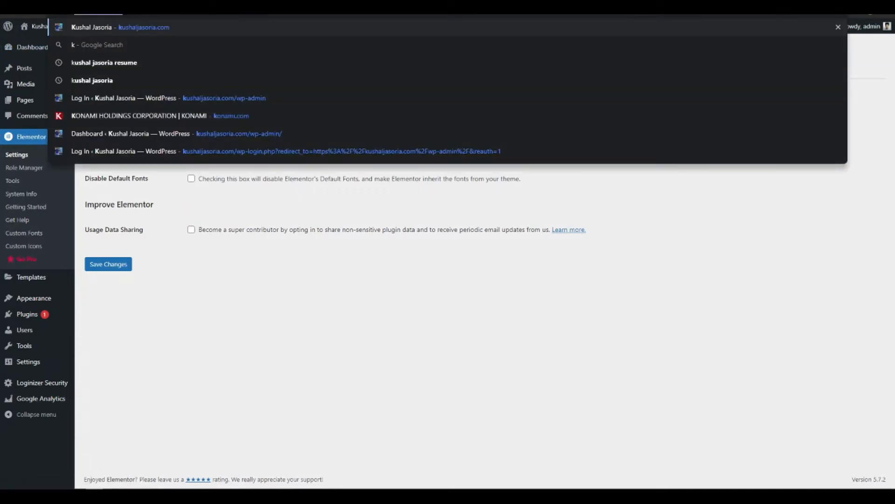
key(Return)
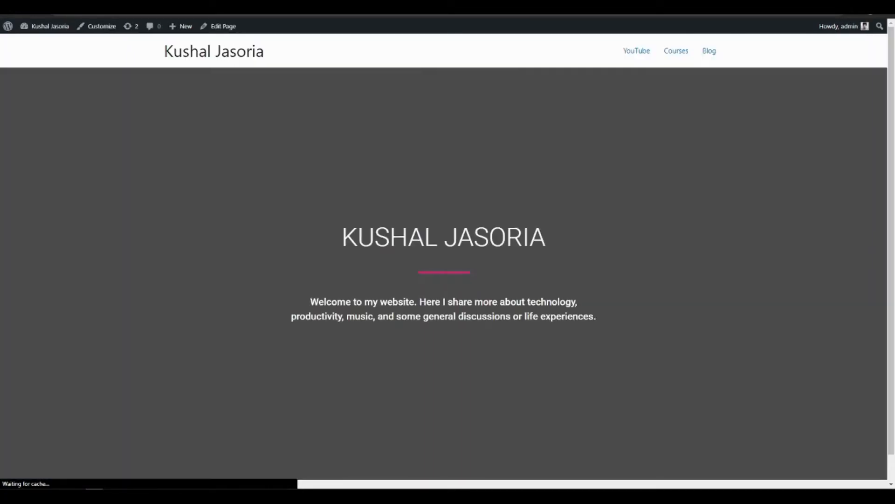
mouse_move(262, 29)
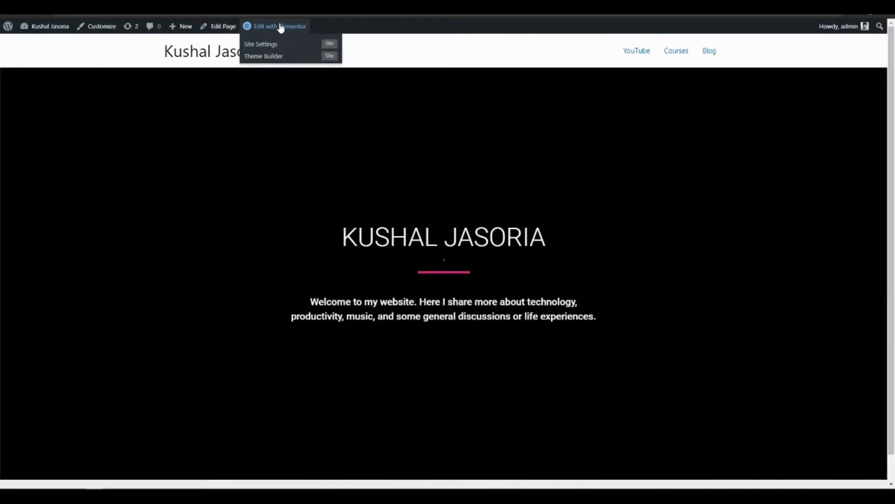
click(282, 27)
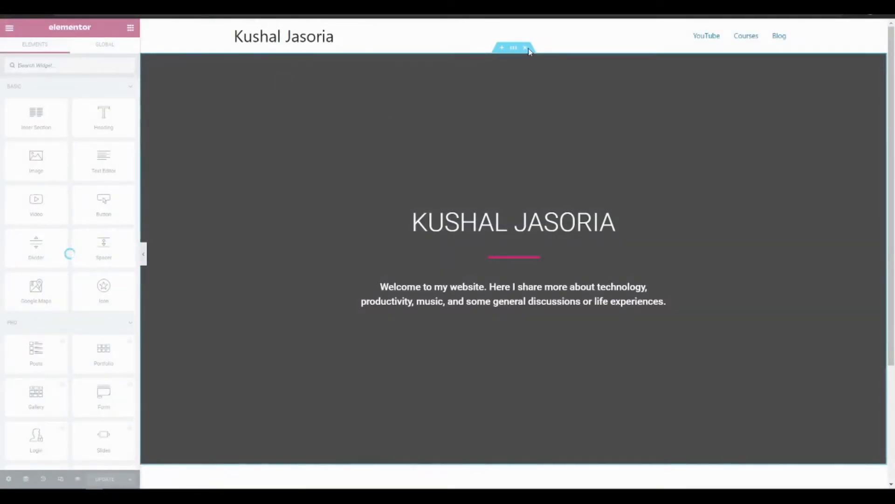
Replace the page's existing hero section with the "Homepage – Study" page template from the library
click(527, 48)
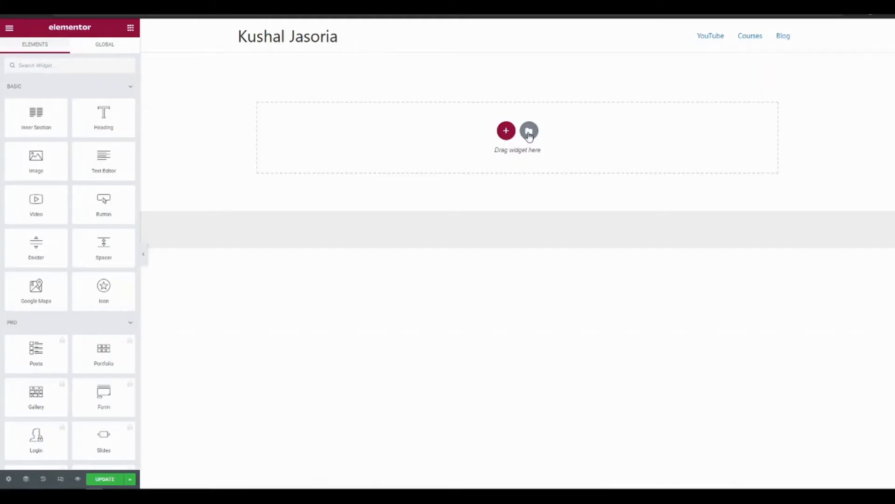
click(529, 131)
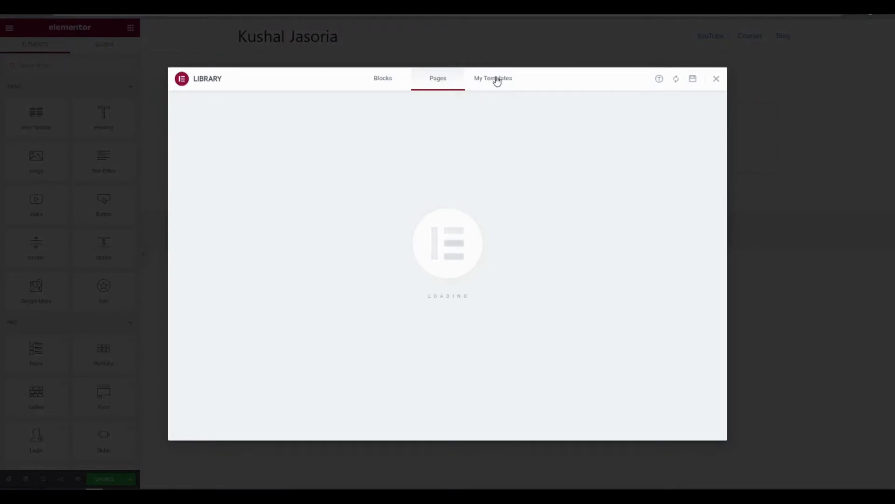
click(432, 81)
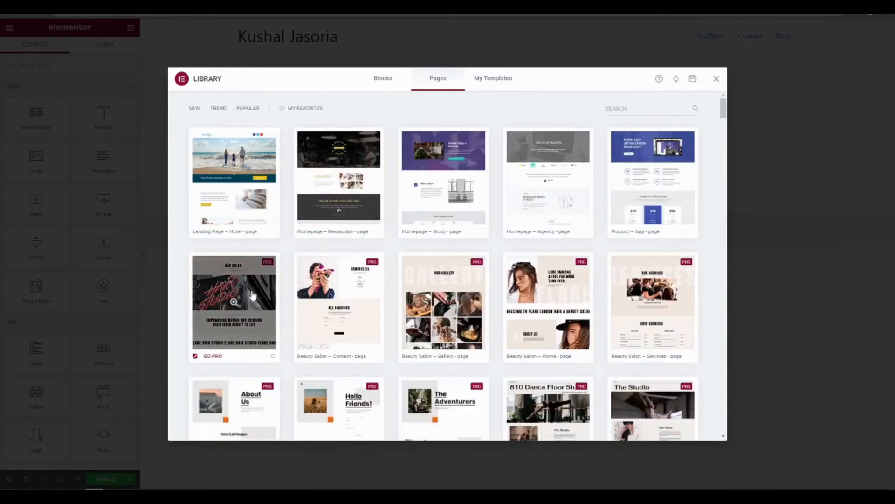
scroll(421, 224, down, 3)
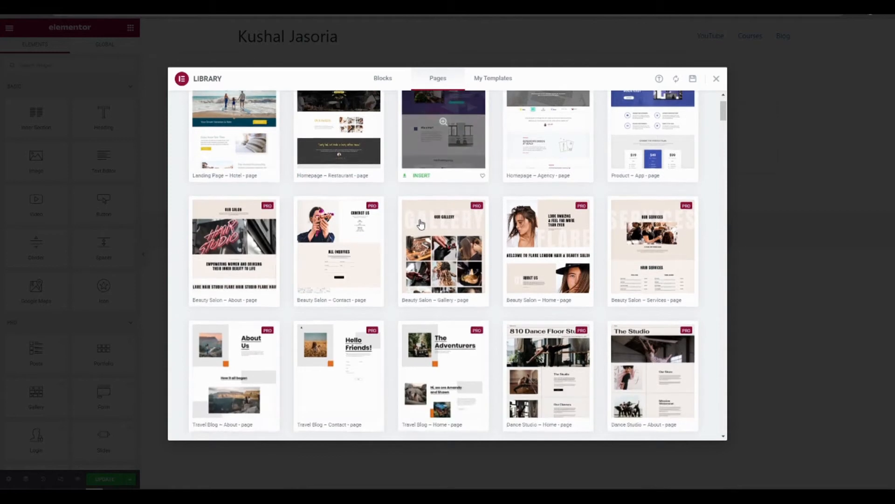
scroll(447, 175, up, 3)
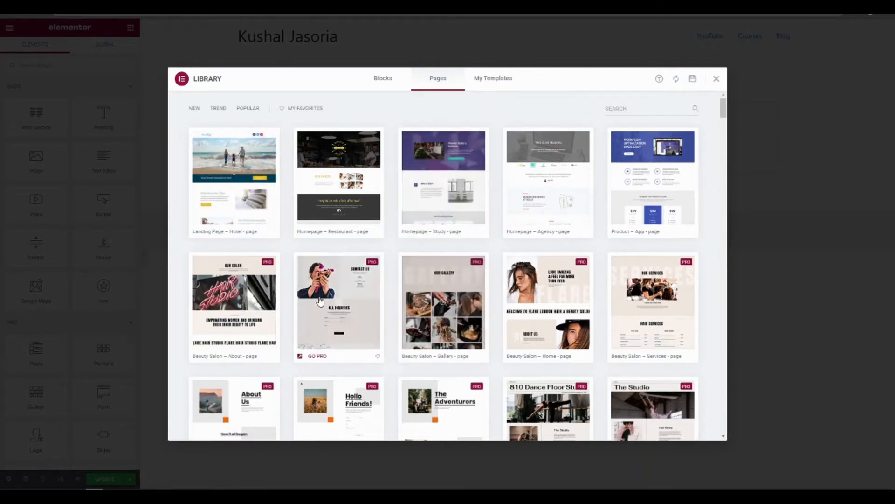
scroll(320, 302, down, 2)
scroll(320, 302, up, 2)
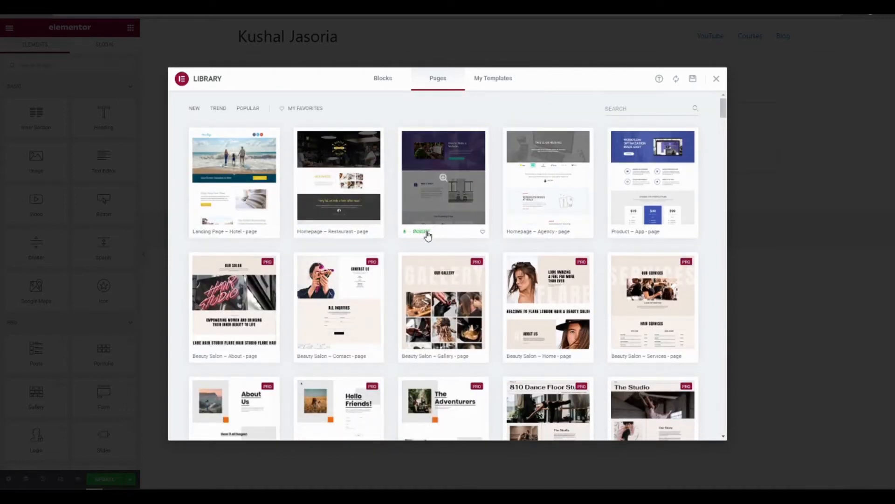
click(422, 232)
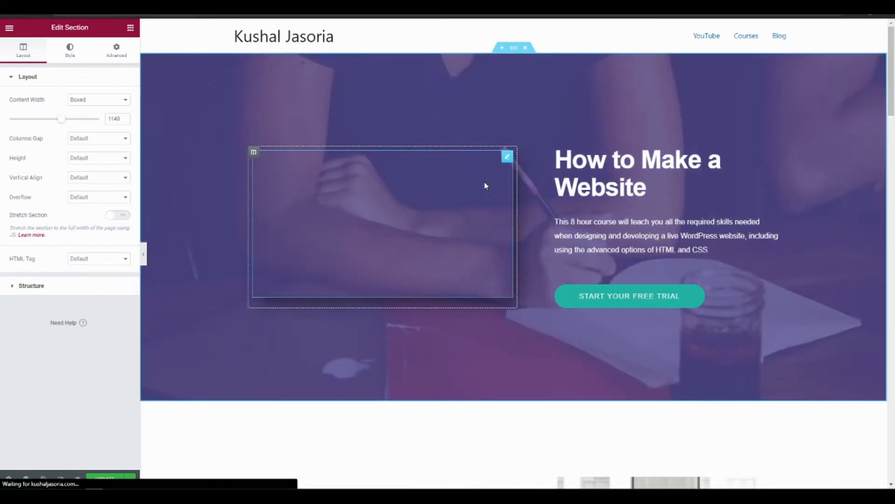
Delete the video widget and the "How to Make a Website" column from the hero section
right_click(507, 162)
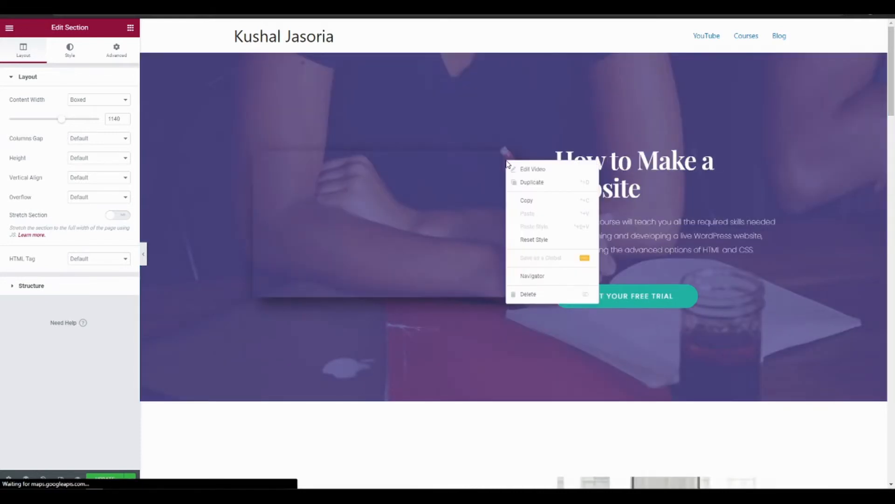
click(534, 304)
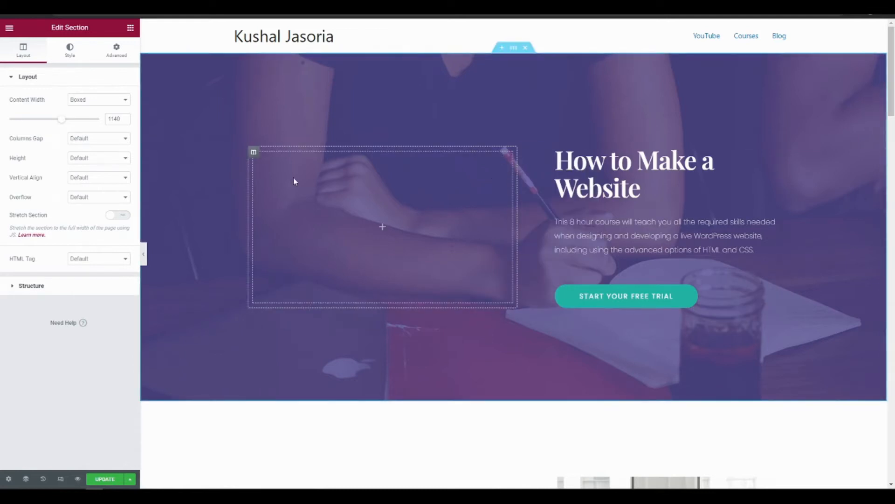
right_click(251, 153)
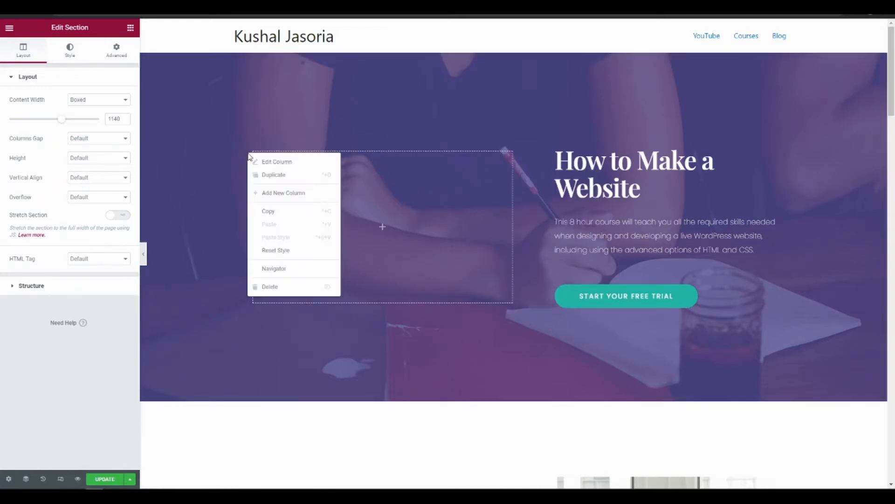
click(288, 269)
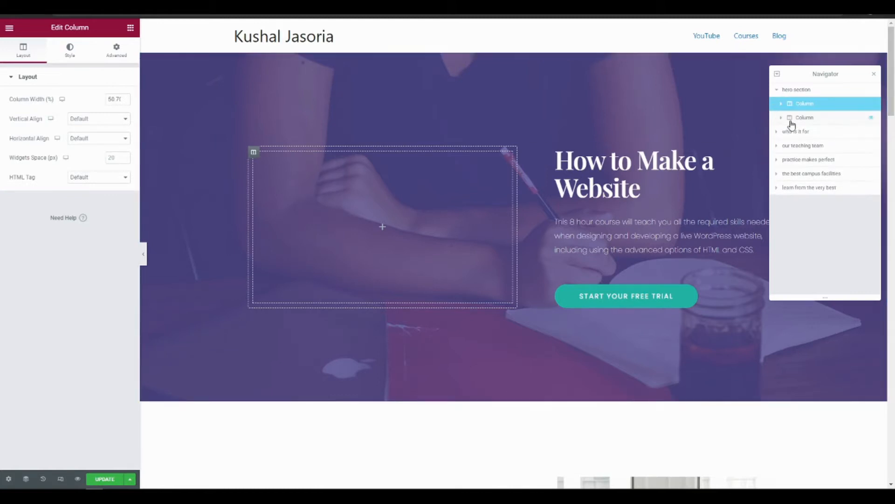
click(791, 120)
right_click(798, 122)
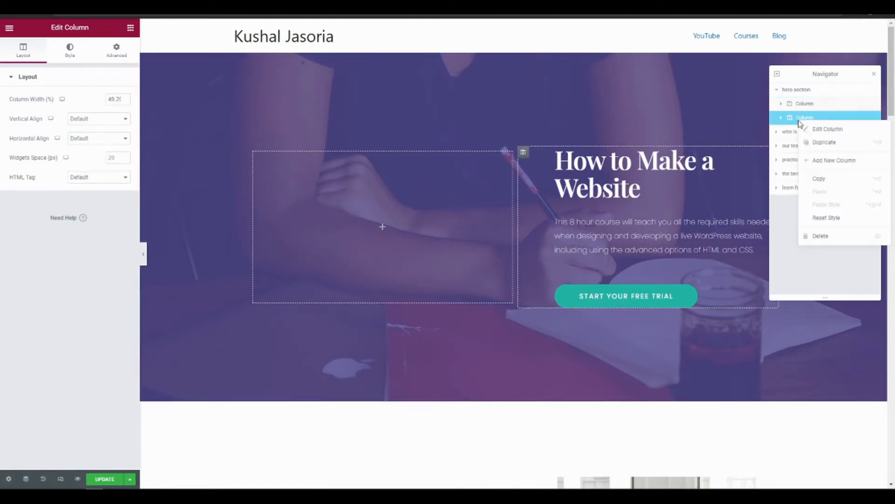
click(822, 239)
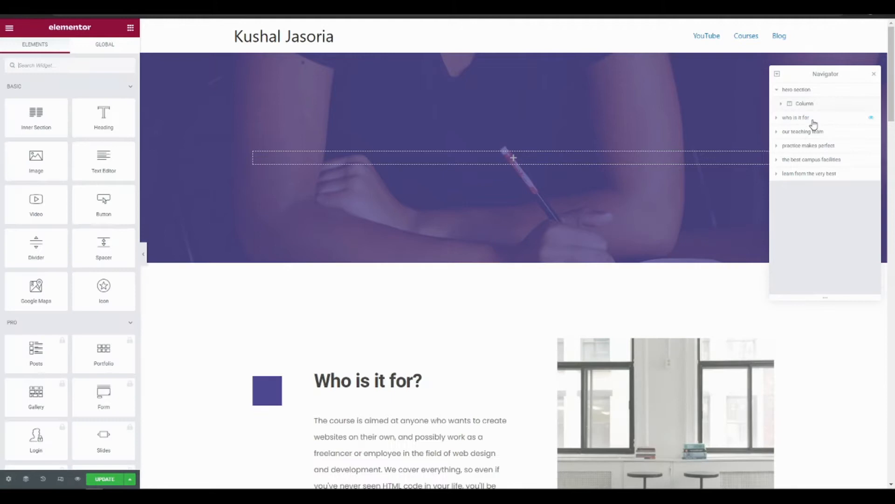
Try to delete the remaining empty column in the hero section
right_click(809, 108)
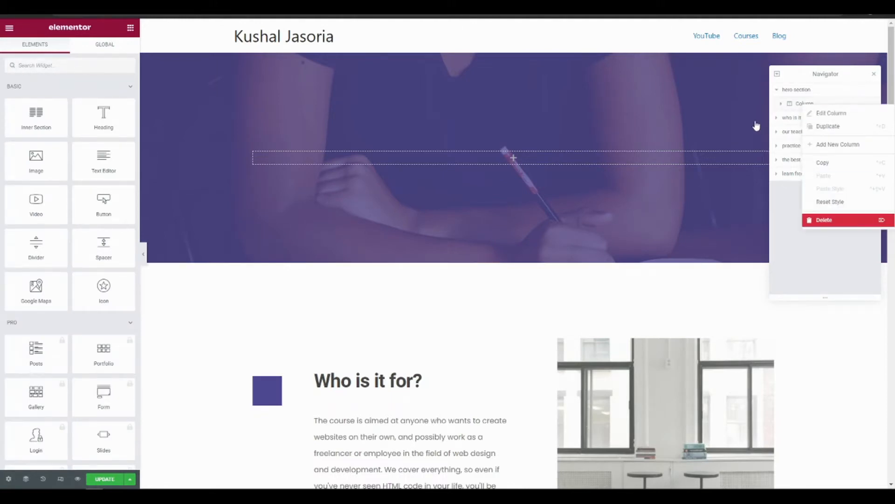
click(801, 103)
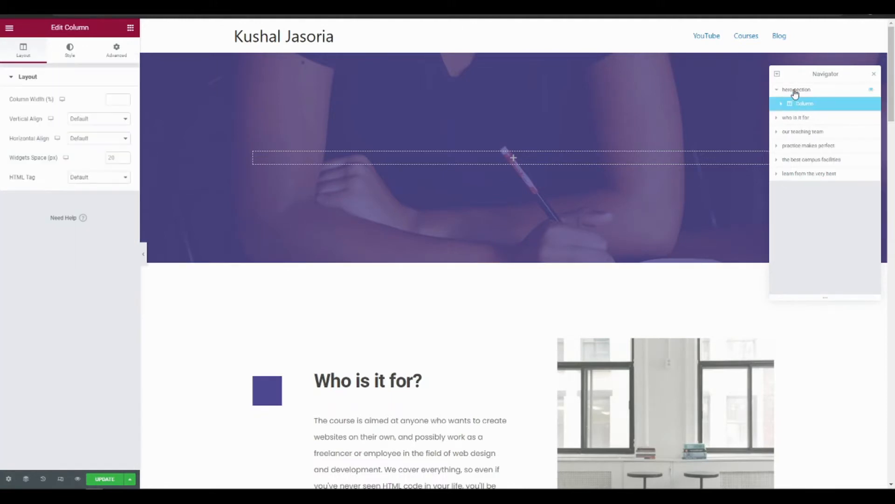
right_click(306, 151)
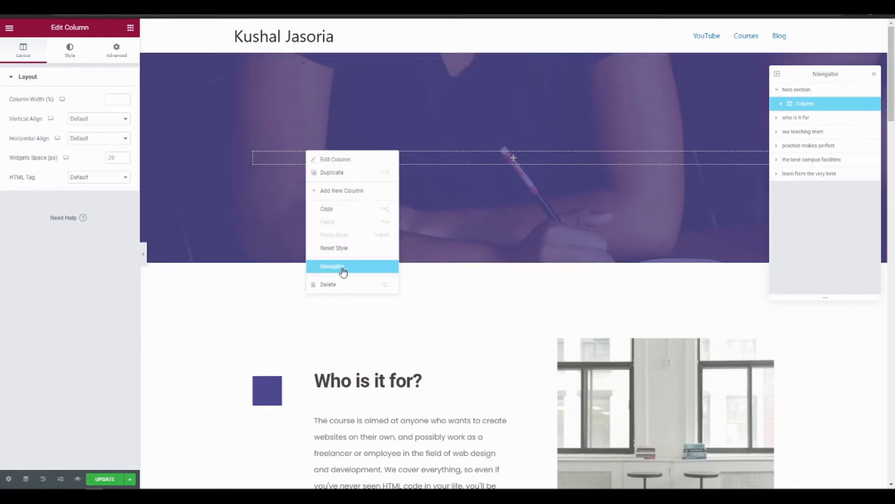
click(262, 175)
right_click(254, 149)
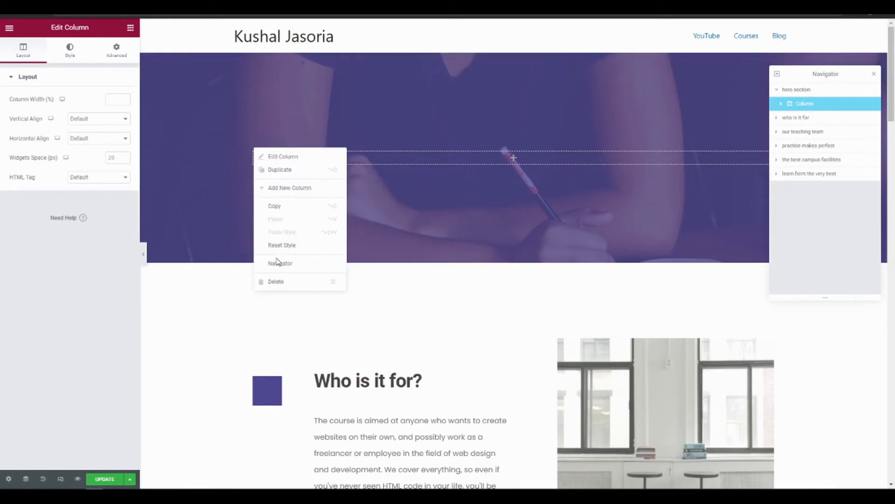
click(280, 287)
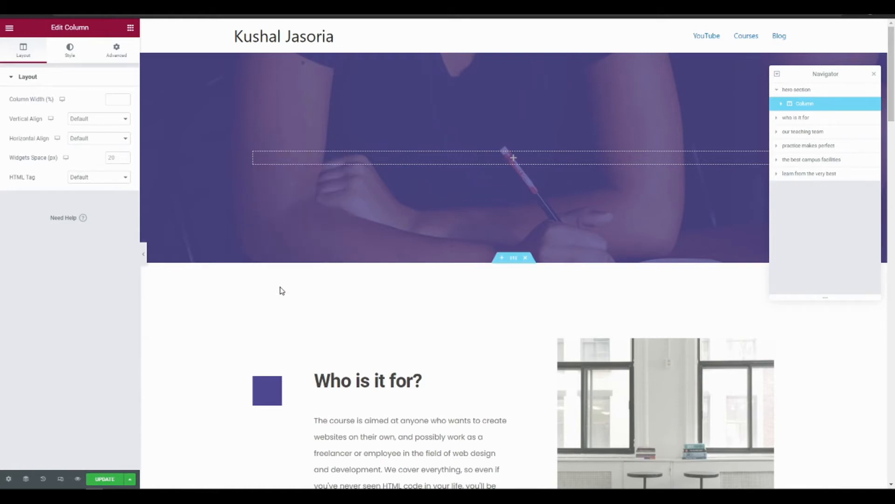
Open the hero section's settings for editing
right_click(485, 80)
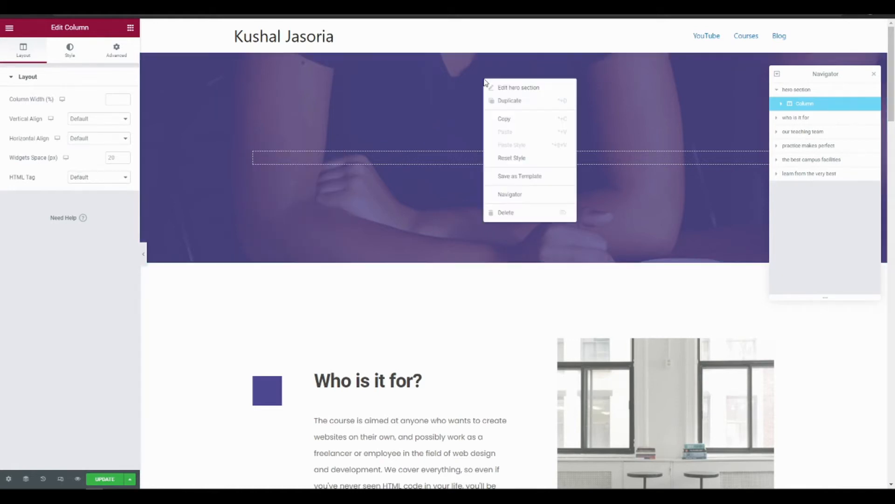
click(510, 87)
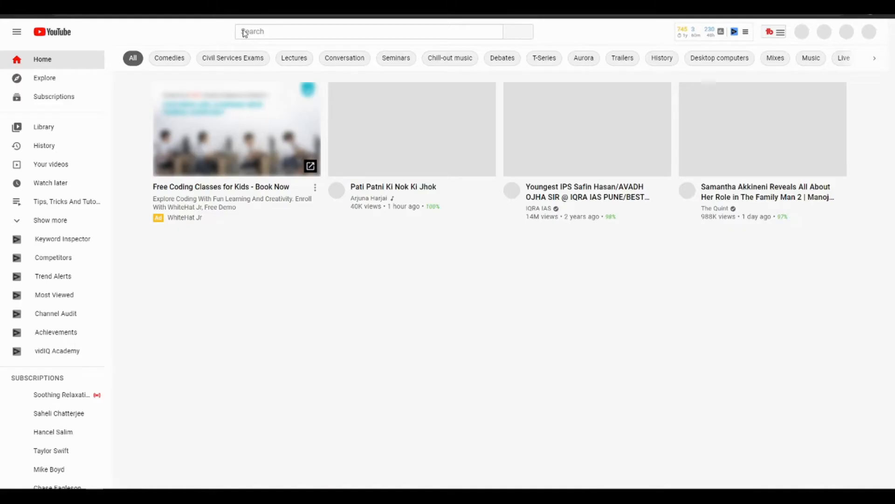
Switch to YouTube and search for the site owner's channel by name
click(243, 31)
text(kushal jasoria)
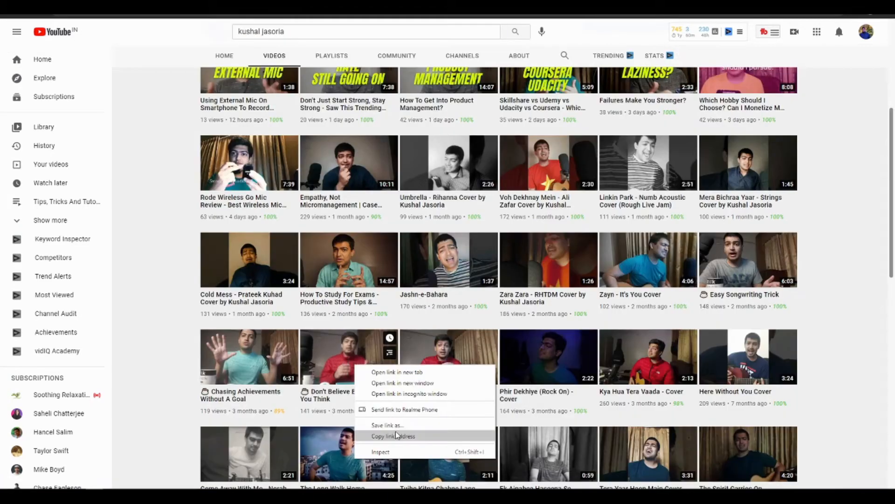
key(Escape)
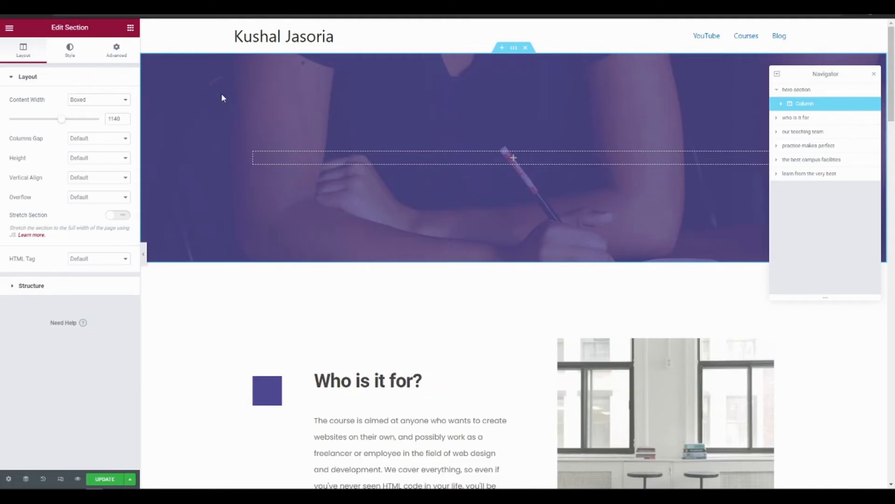
Set the hero section's background type to Video, use the copied YouTube link as its source, and update the page
click(74, 58)
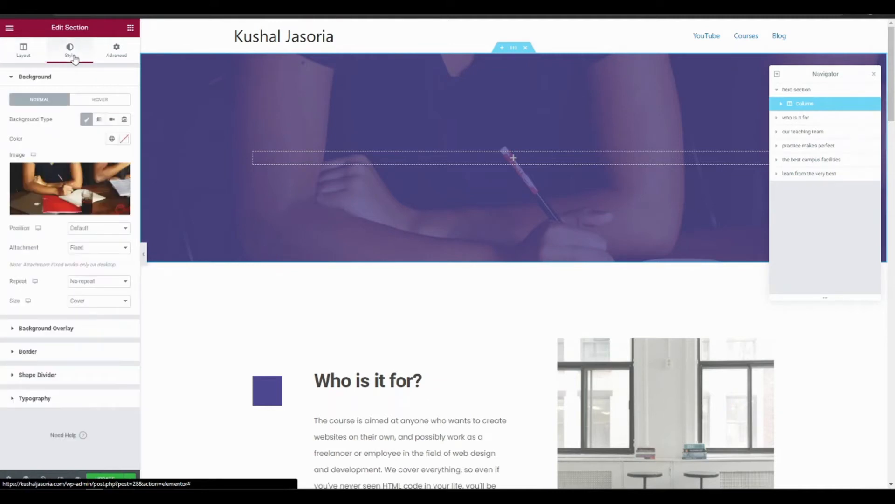
click(113, 120)
click(87, 148)
text(https://www.youtube.com/watch?v=ol5ea3pOKJQ)
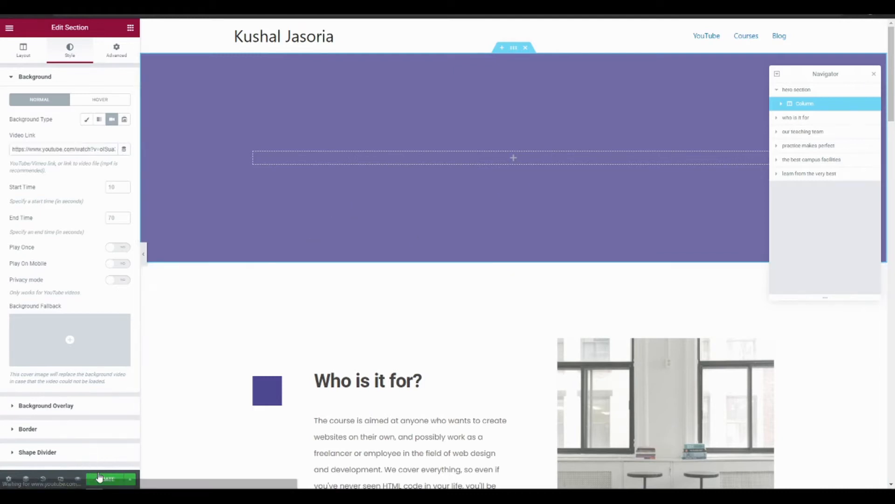
click(101, 480)
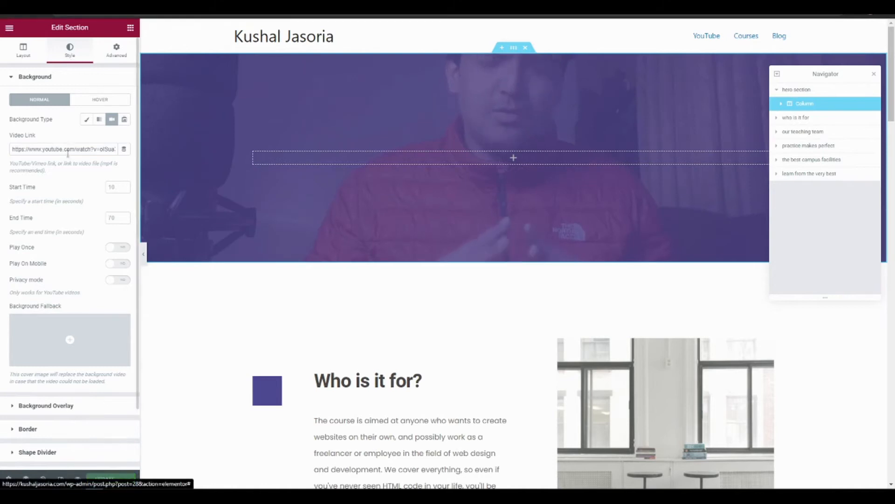
Enable Play On Mobile for the hero section's background video
scroll(60, 244, down, 2)
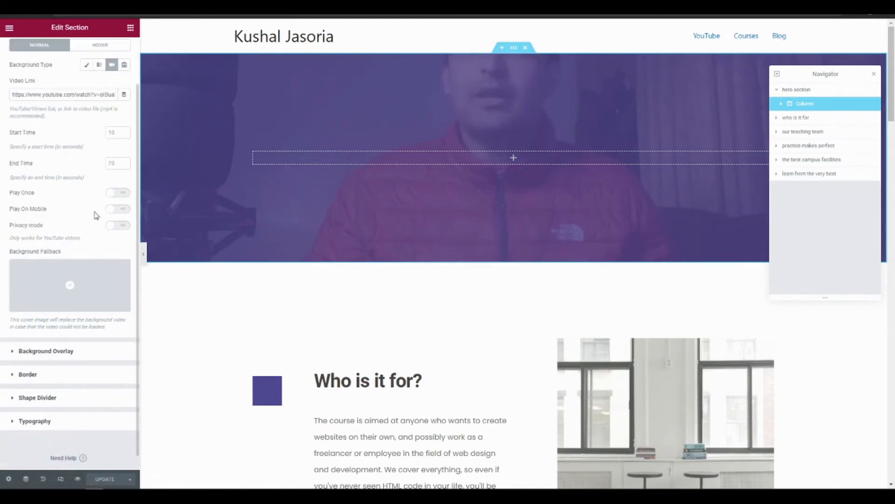
click(112, 209)
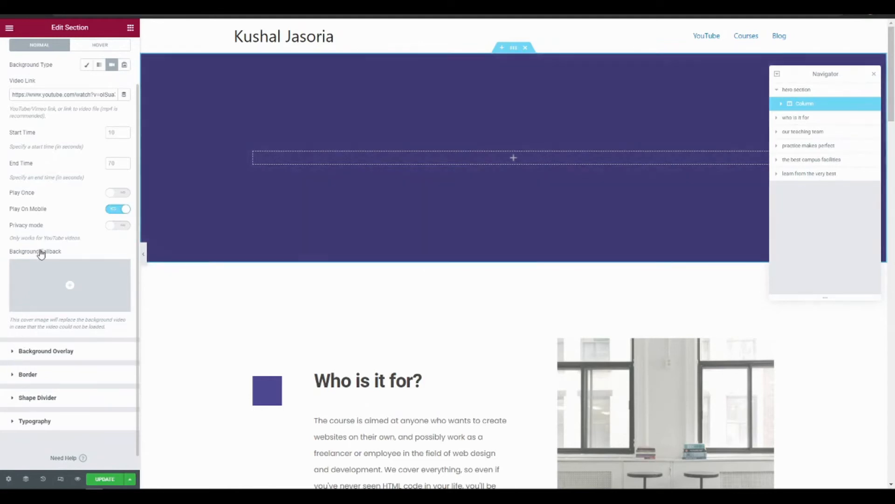
scroll(60, 203, up, 1)
scroll(91, 84, up, 1)
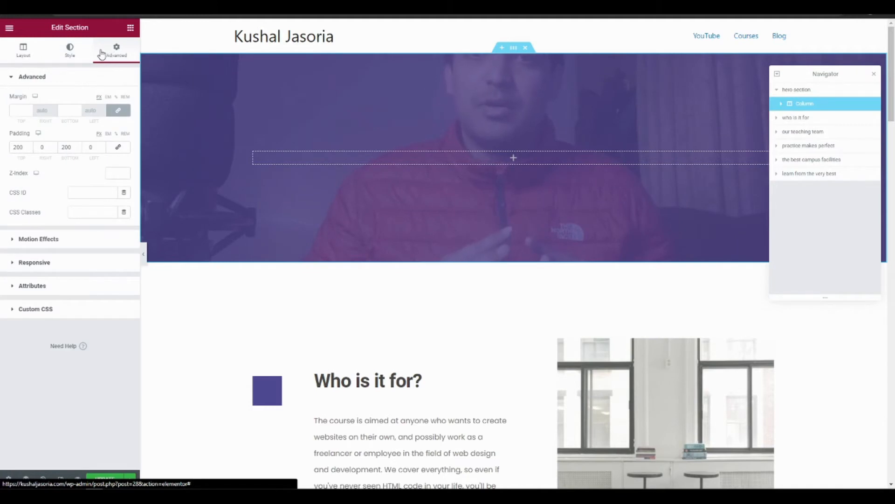
Examine the hero section's video background and Background Overlay settings
click(89, 57)
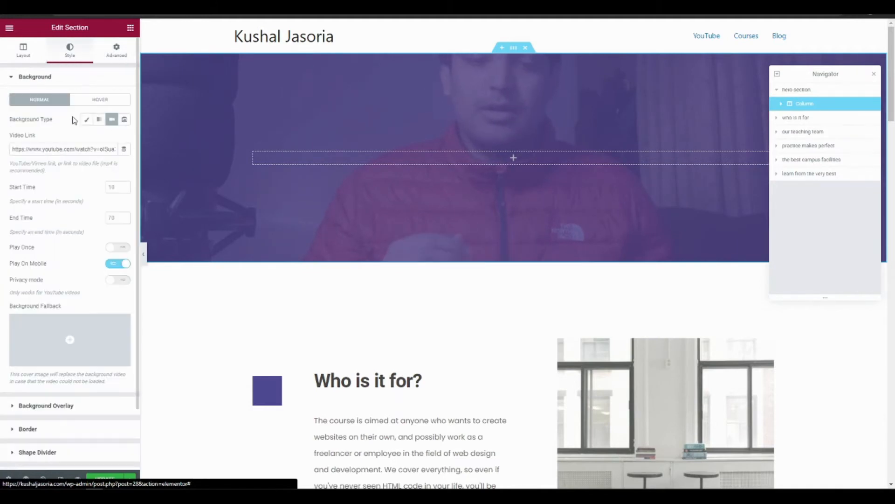
scroll(65, 244, down, 1)
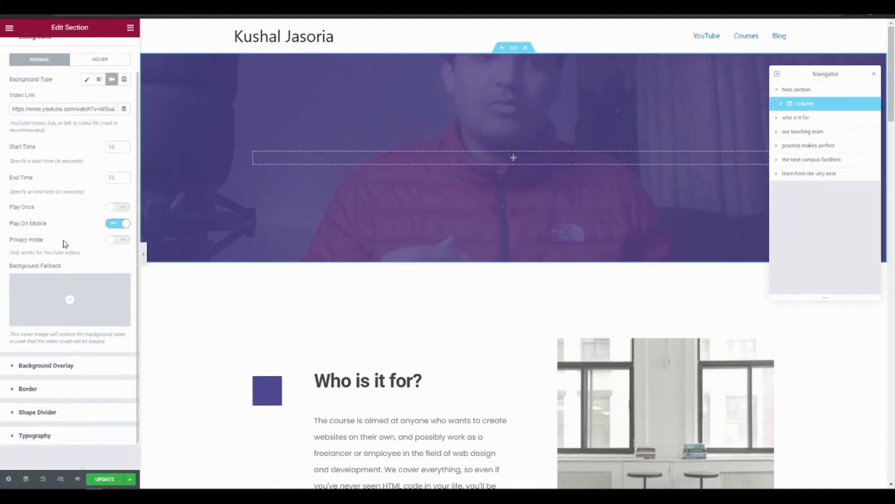
scroll(64, 244, down, 2)
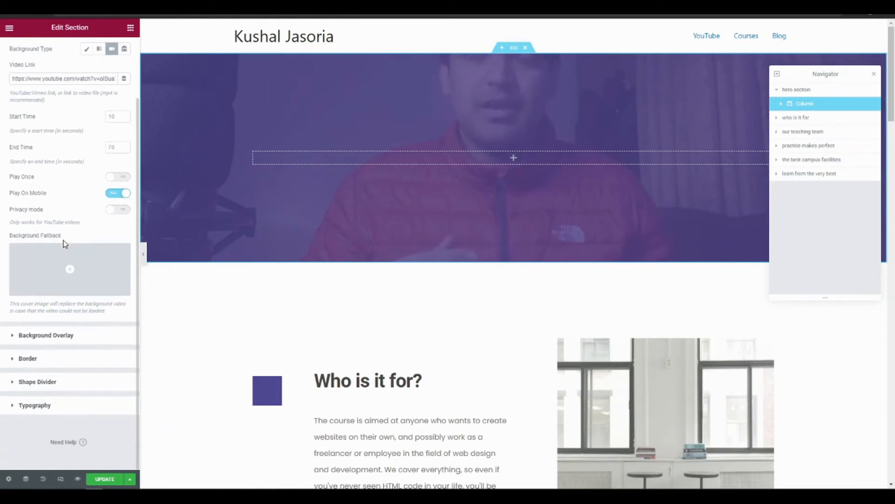
click(13, 335)
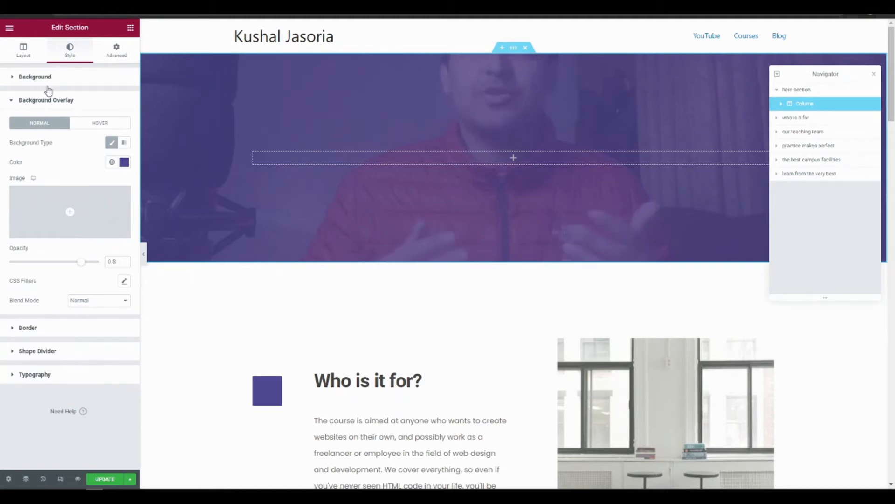
Try the Fit To Screen height option on the hero section
click(22, 58)
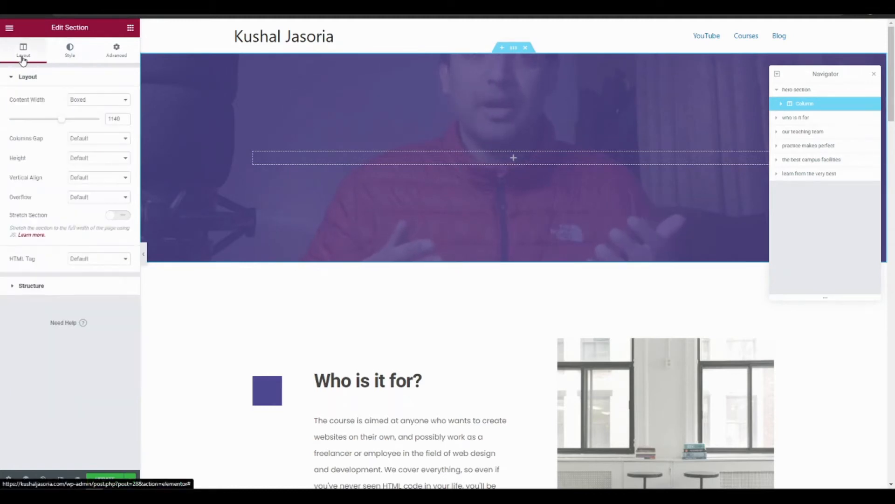
click(95, 158)
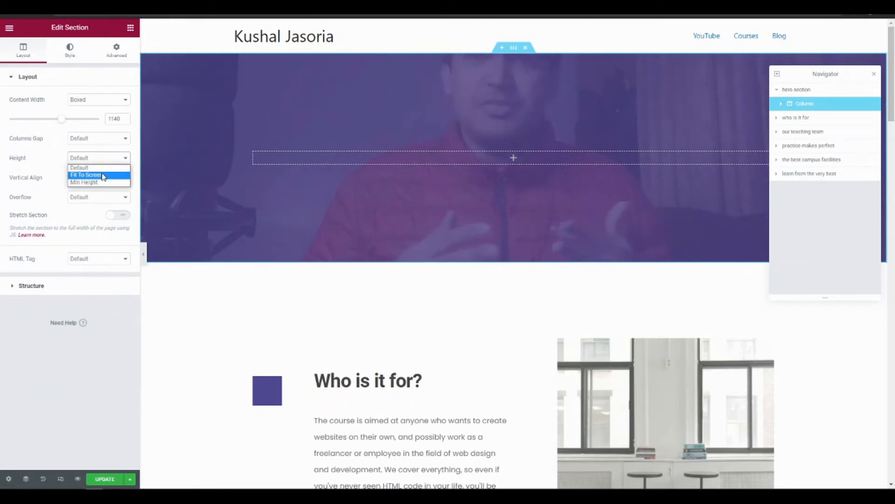
click(103, 175)
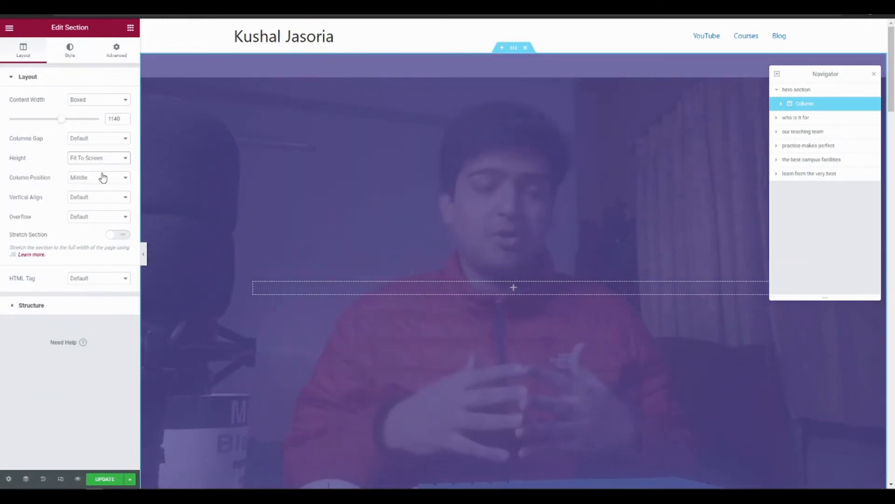
click(103, 178)
Set the hero section's height to Min Height with a minimum of 460 px and update the page
click(95, 158)
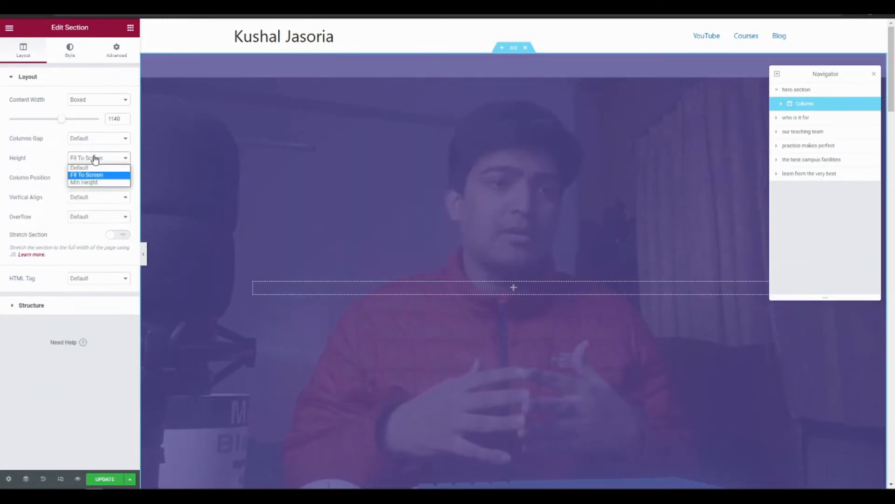
click(102, 183)
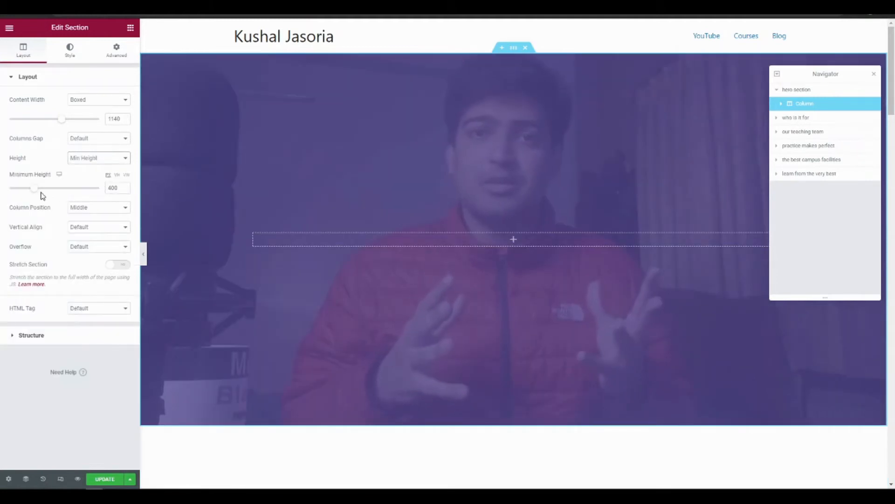
drag(51, 195, 41, 193)
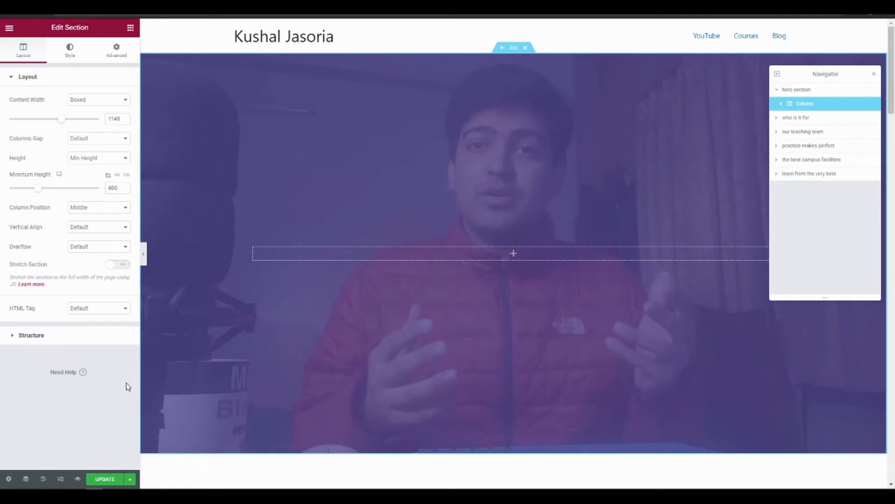
click(104, 480)
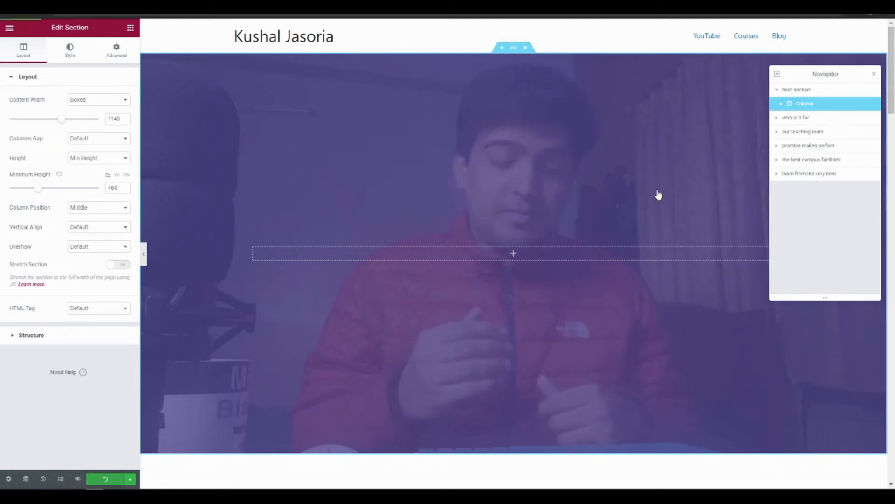
Close the Navigator and delete all five sections below the hero, from "Who is it for?" through "Learn from the very best"
click(874, 76)
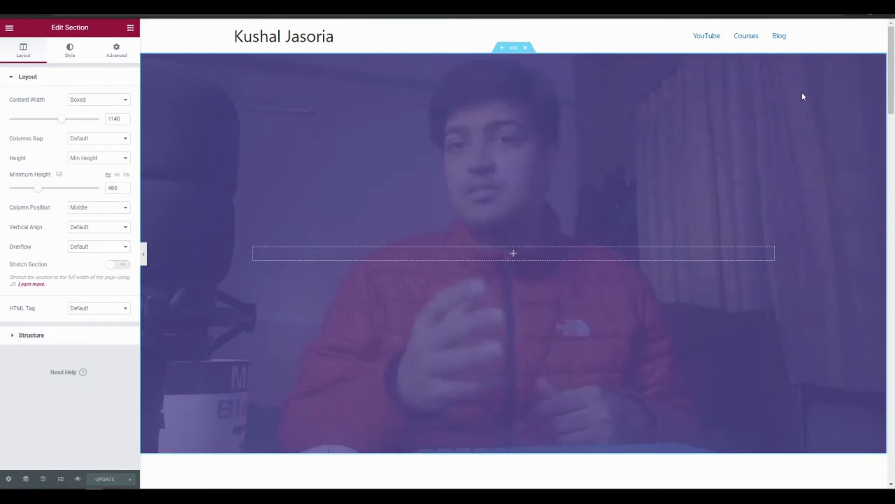
scroll(532, 211, down, 5)
scroll(534, 214, down, 1)
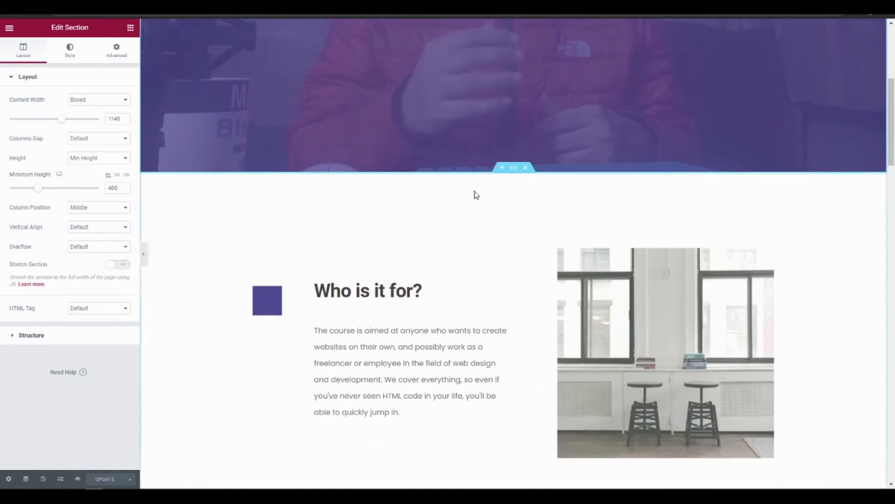
click(527, 168)
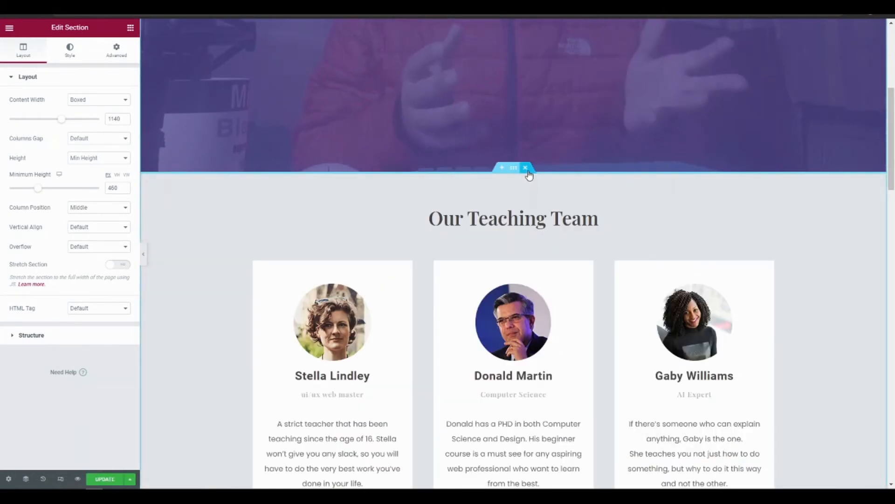
click(528, 169)
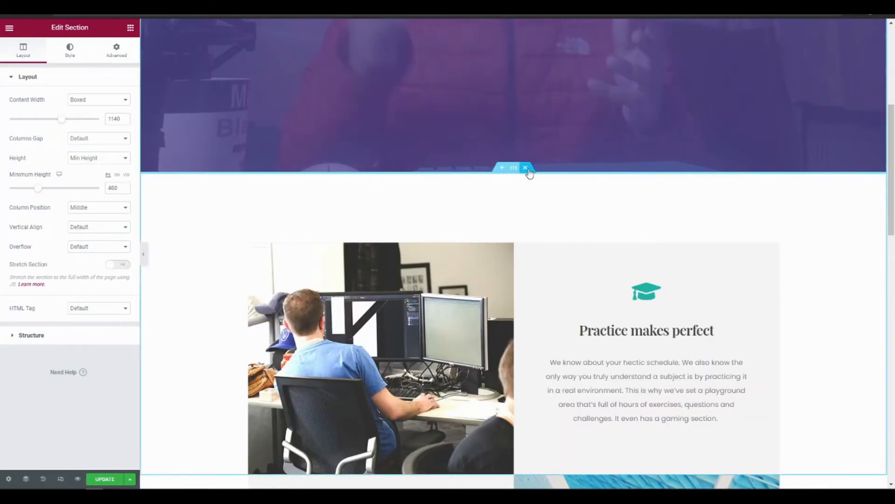
click(527, 168)
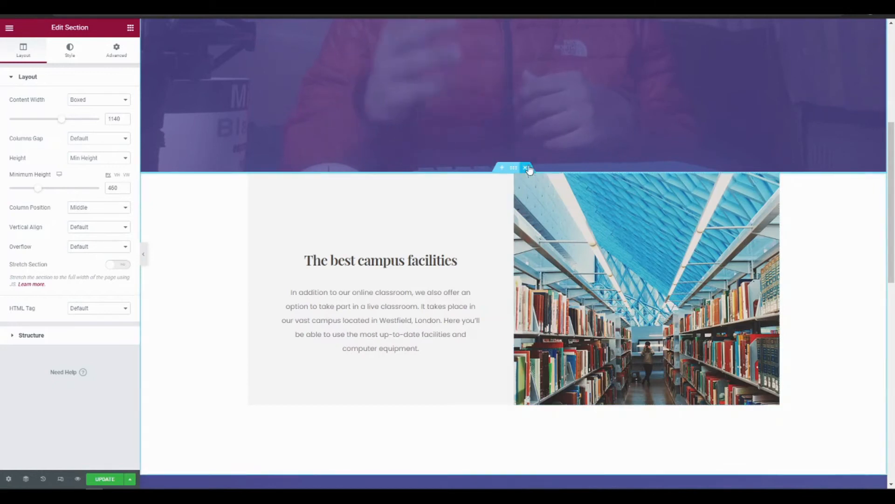
click(526, 168)
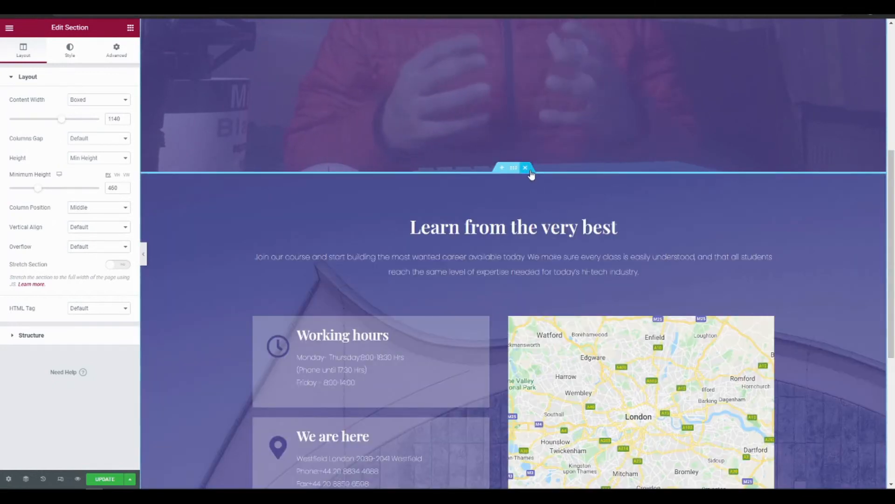
click(530, 170)
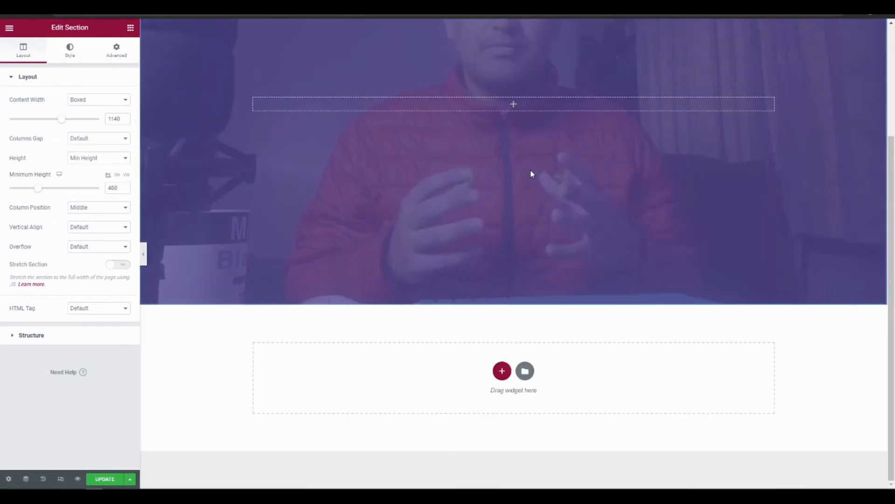
Add a Text Editor widget to the hero section's empty column and set its text color to white
click(513, 106)
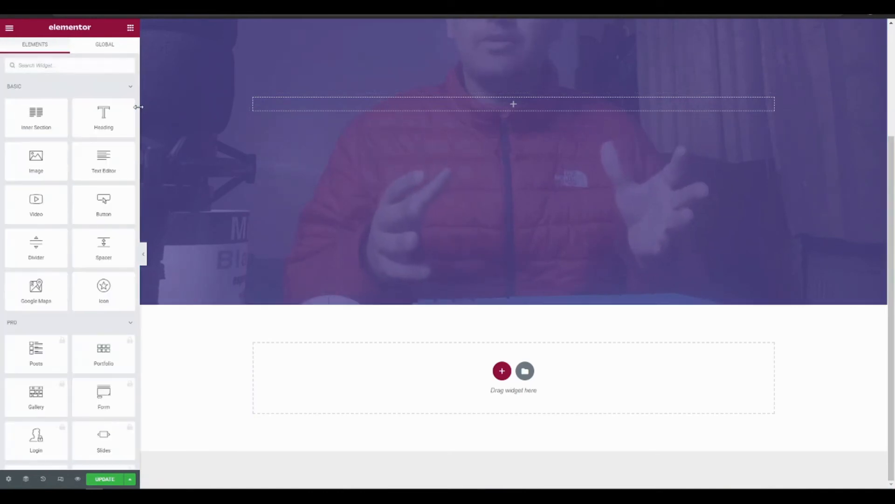
drag(105, 154, 513, 109)
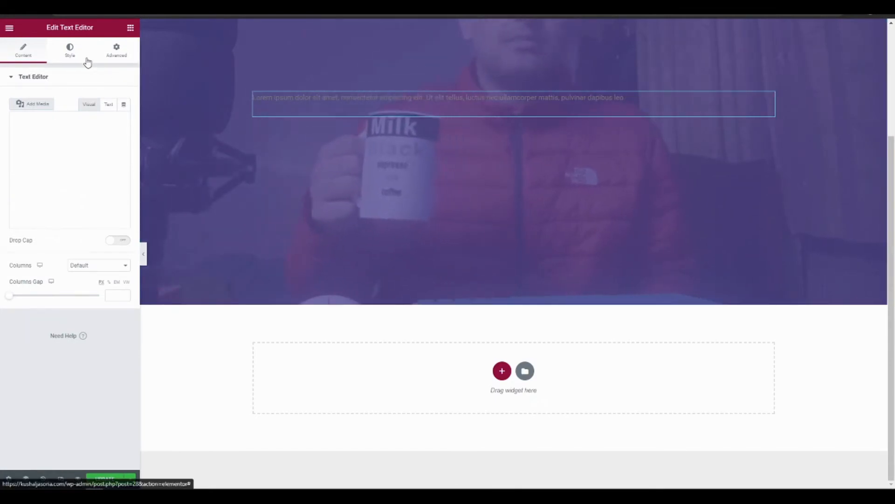
click(70, 51)
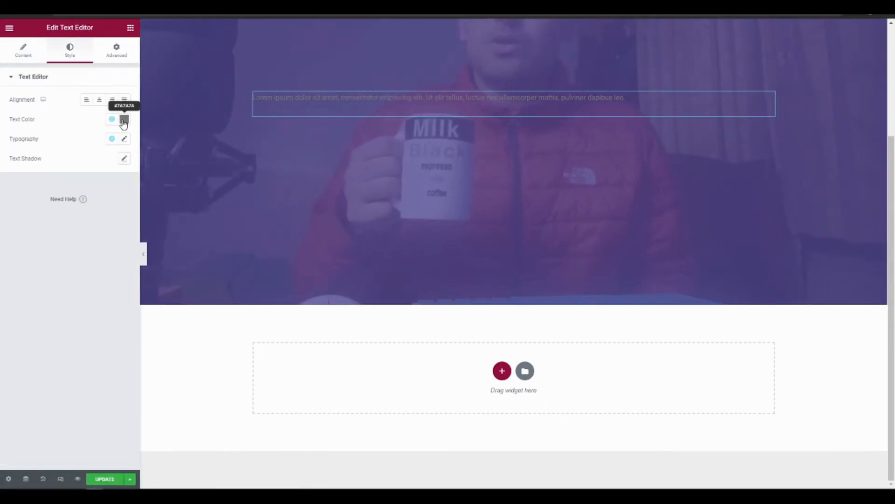
click(123, 122)
drag(21, 180, 6, 124)
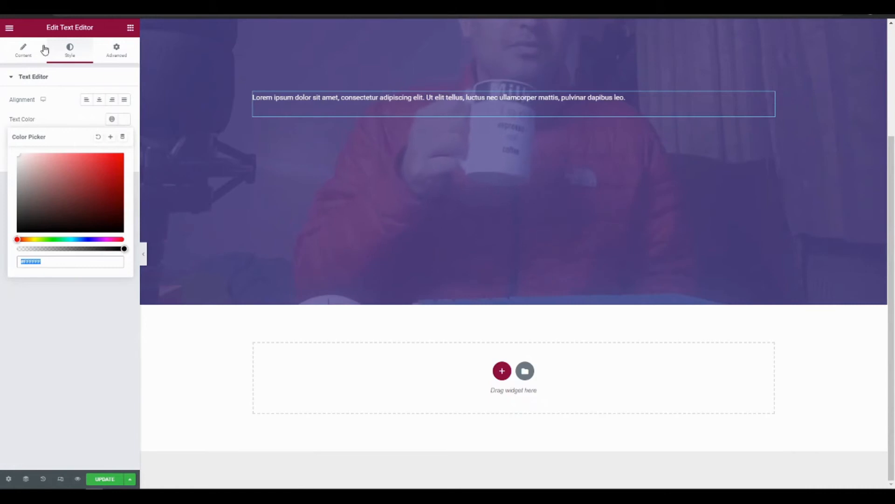
Replace the placeholder text with "Hi friends. Welcome to my website. Here we will talk about product management, tech, productivity, and just some general life lessons and experiences."
click(26, 53)
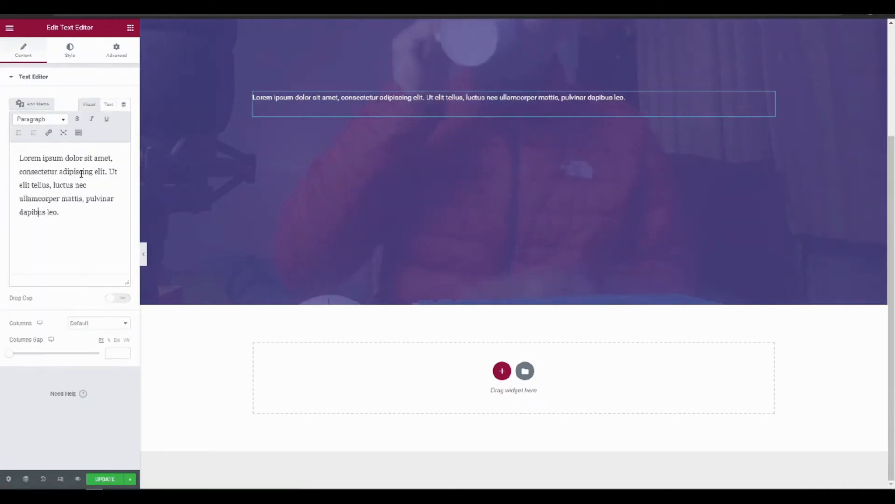
key(ctrl+a)
text(Welcome to my)
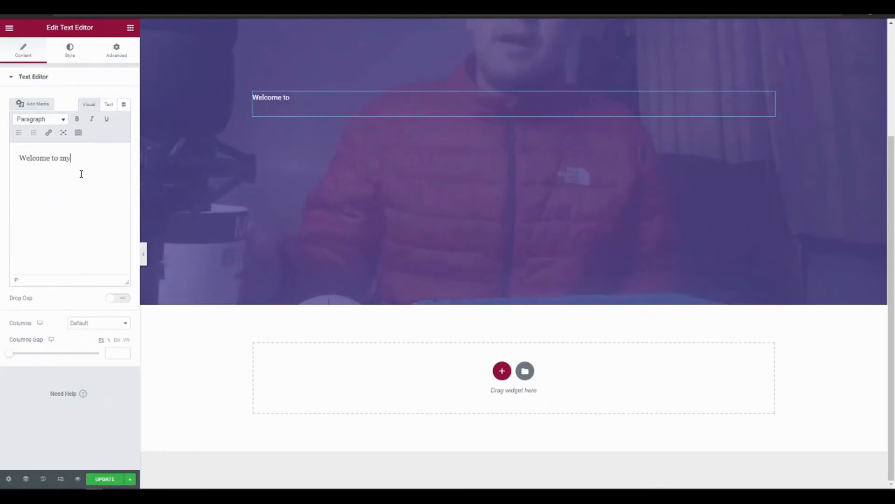
text( website.)
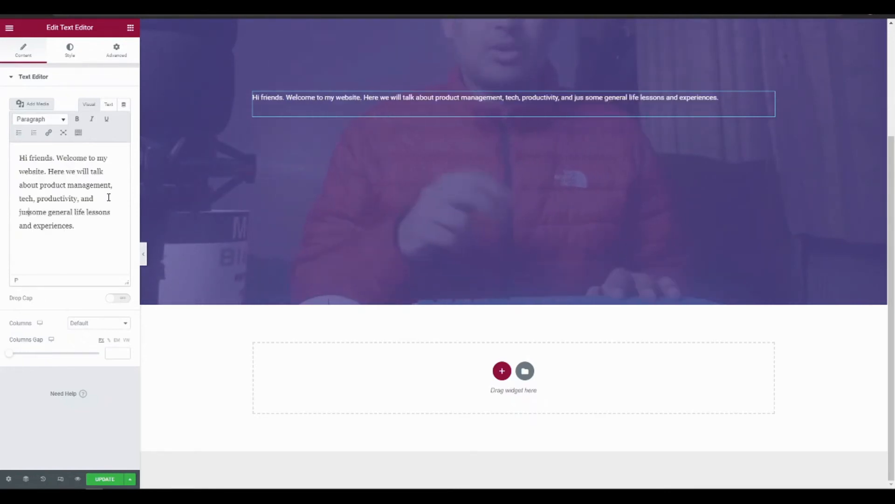
Replace the word "just" before "some general life lessons" with "I'll also share" and update the page
text(I'l)
key(BackSpace)
key(BackSpace)
key(BackSpace)
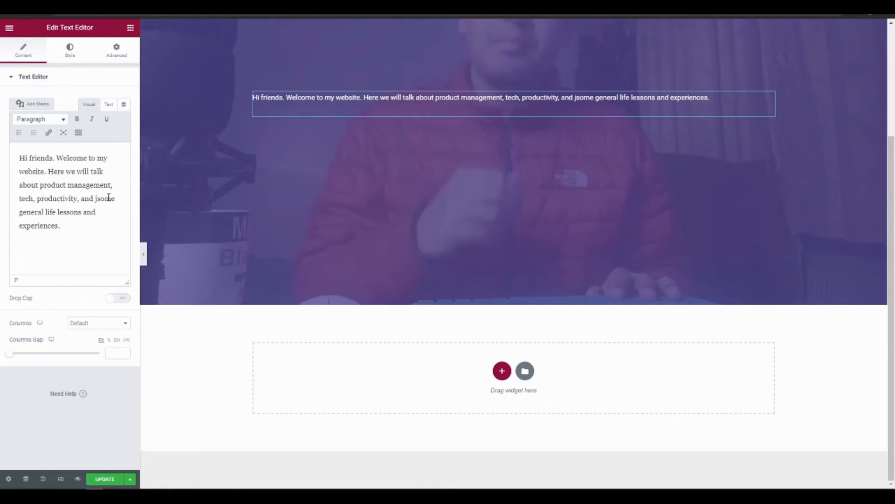
text(I'll also share)
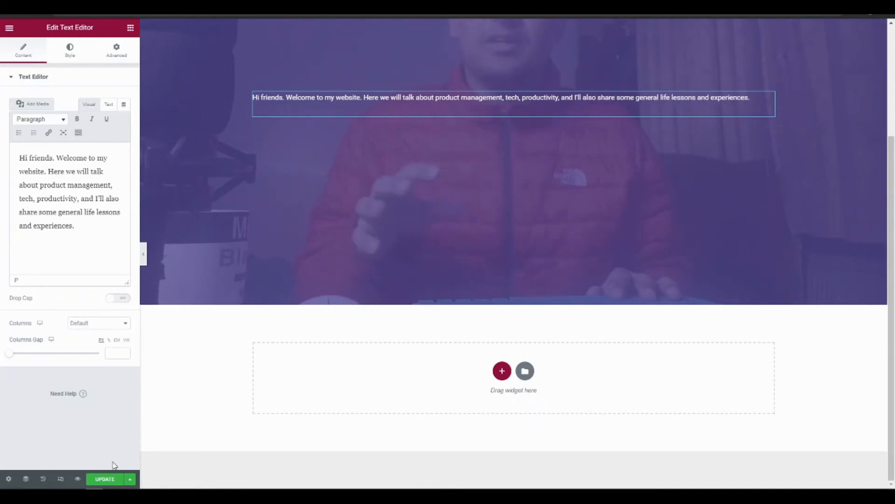
click(105, 479)
scroll(343, 228, up, 3)
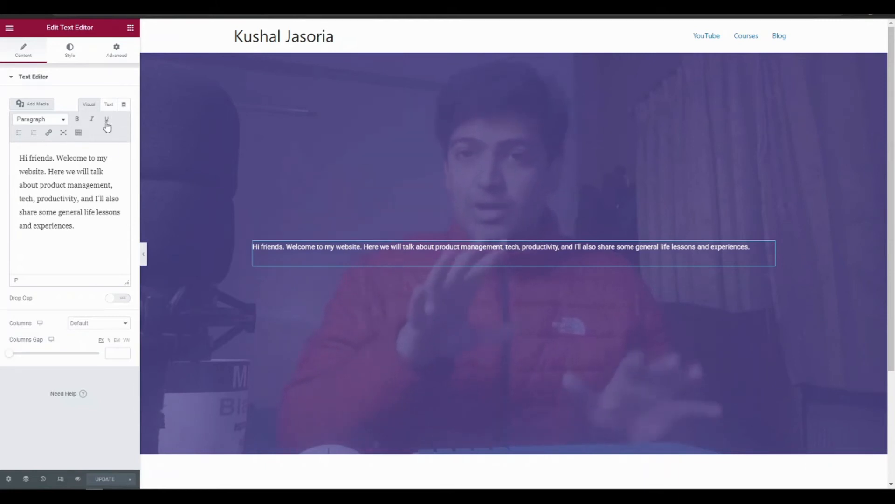
click(108, 104)
click(89, 104)
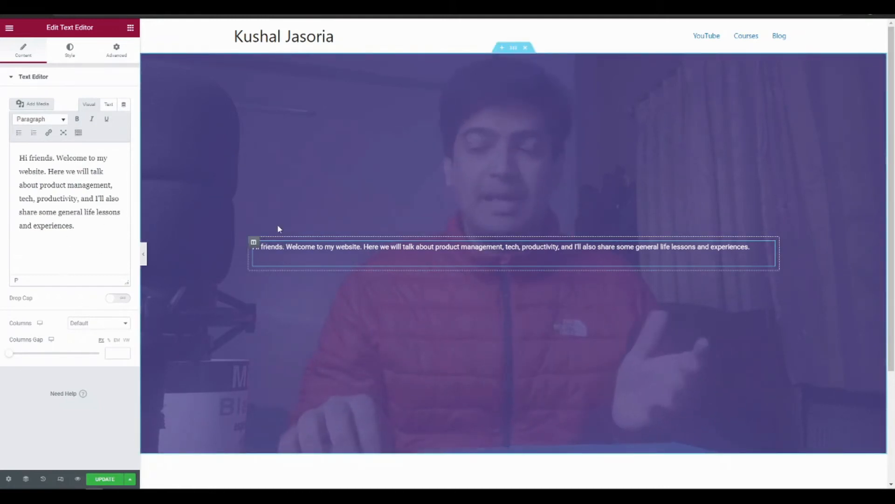
Add a Heading widget above the welcome text and replace its placeholder with the site owner's full name
click(131, 29)
drag(86, 117, 451, 242)
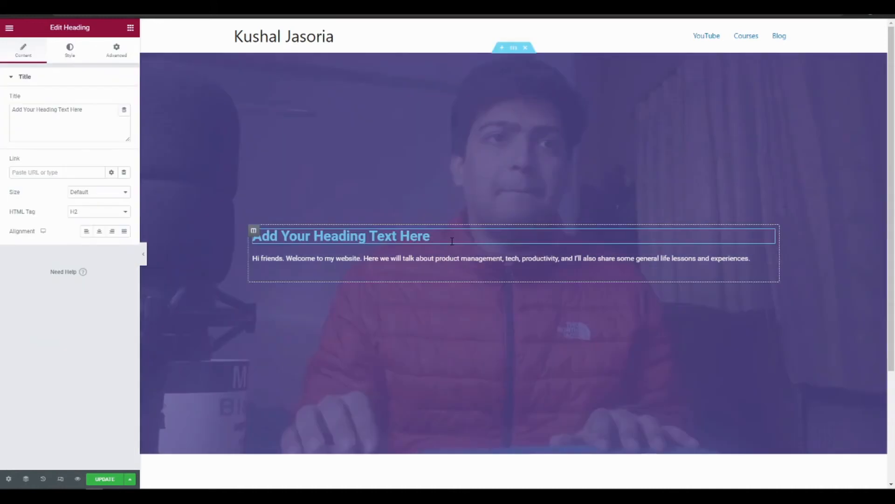
triple_click(437, 233)
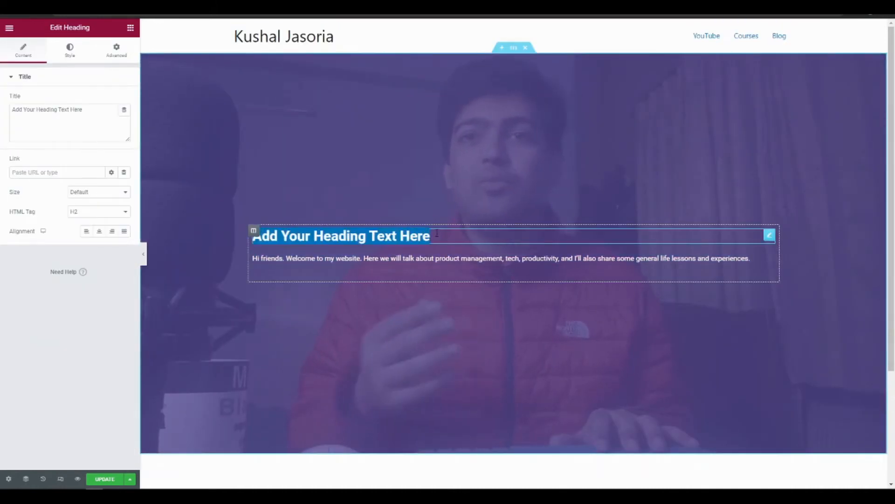
text(Kushal Jasoria)
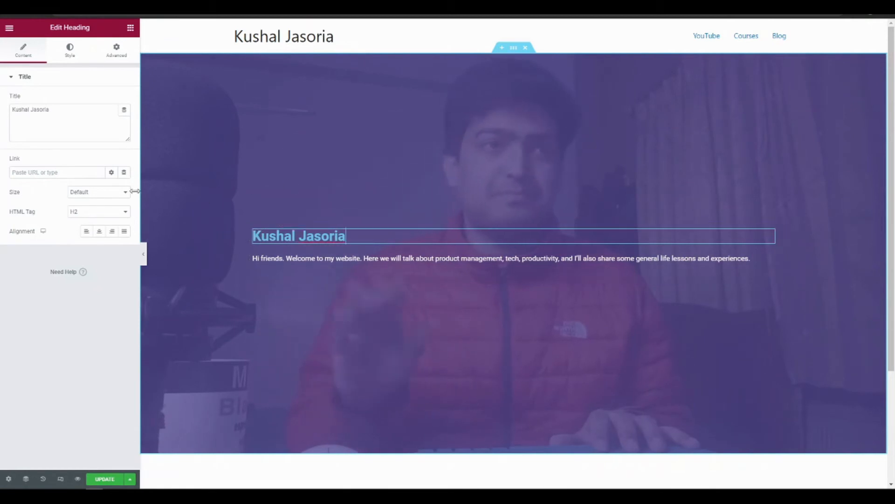
Set the name heading's size to XL and its alignment to center
click(93, 191)
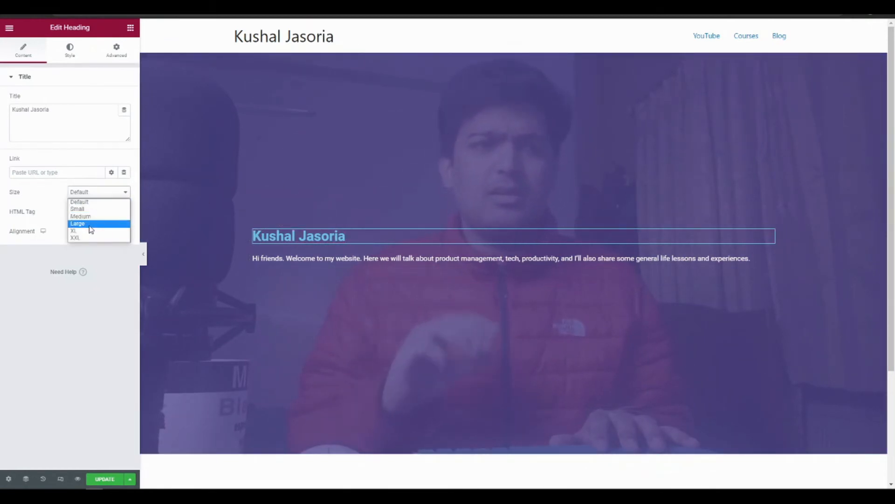
click(91, 224)
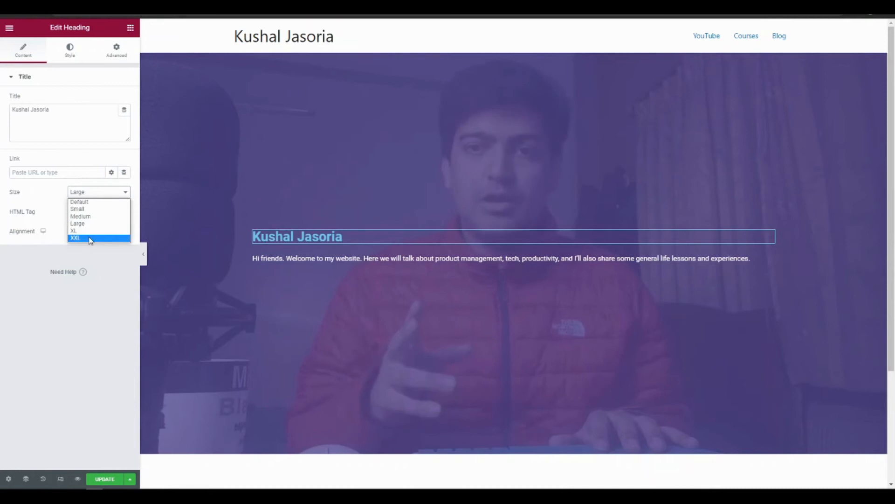
click(90, 232)
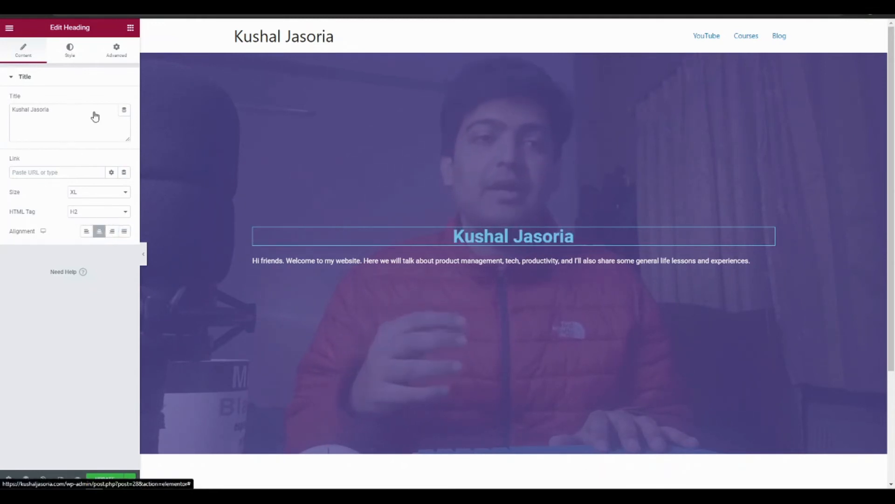
Set the name heading's text color to white (#FFFFFF)
click(70, 51)
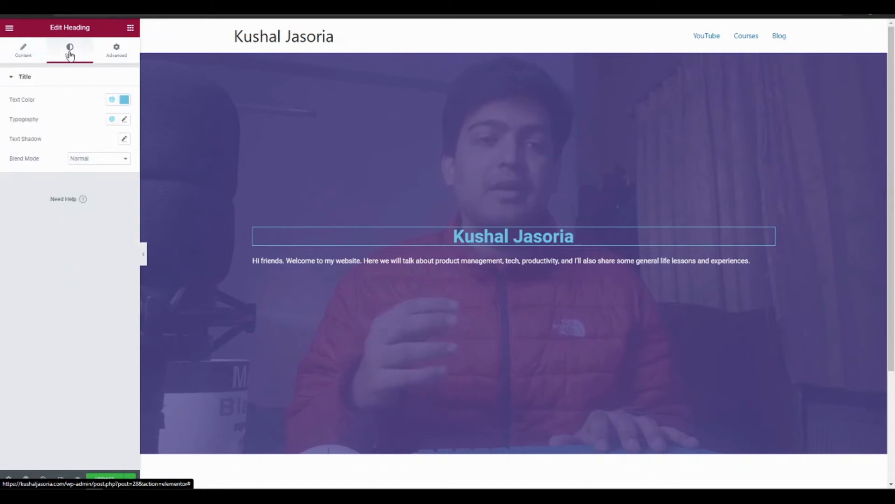
click(123, 100)
text(#FFFFFF)
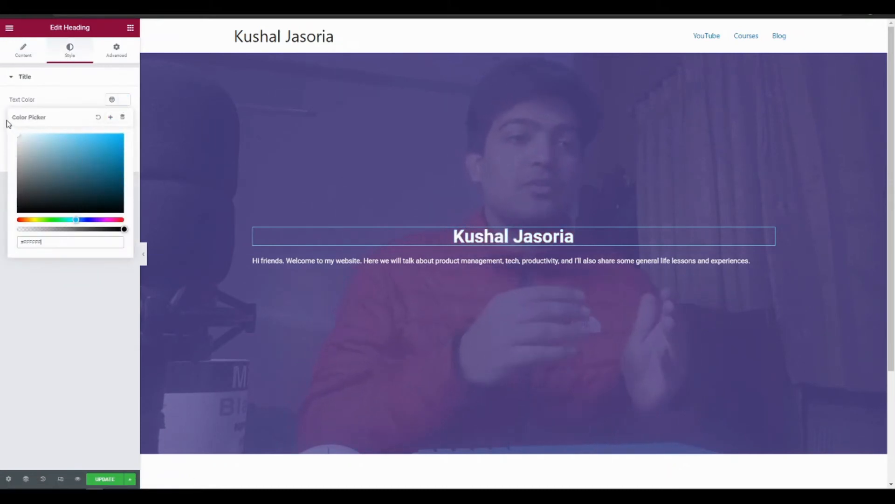
click(73, 80)
click(28, 55)
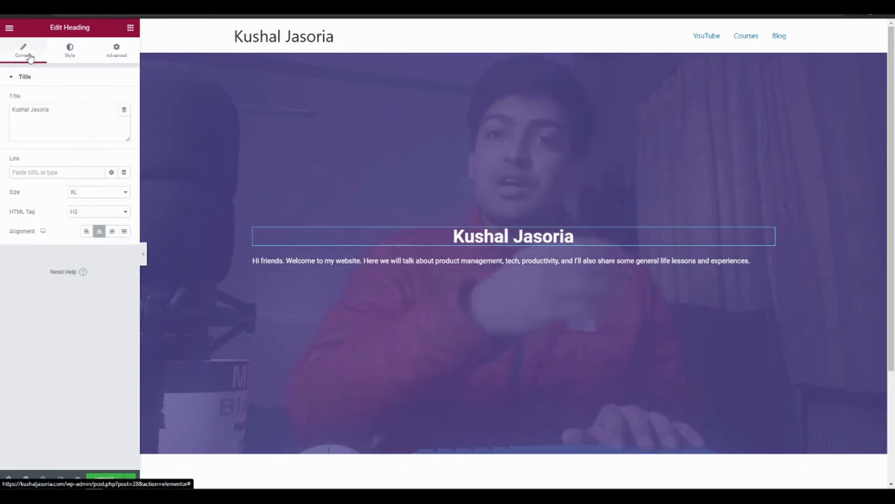
click(309, 258)
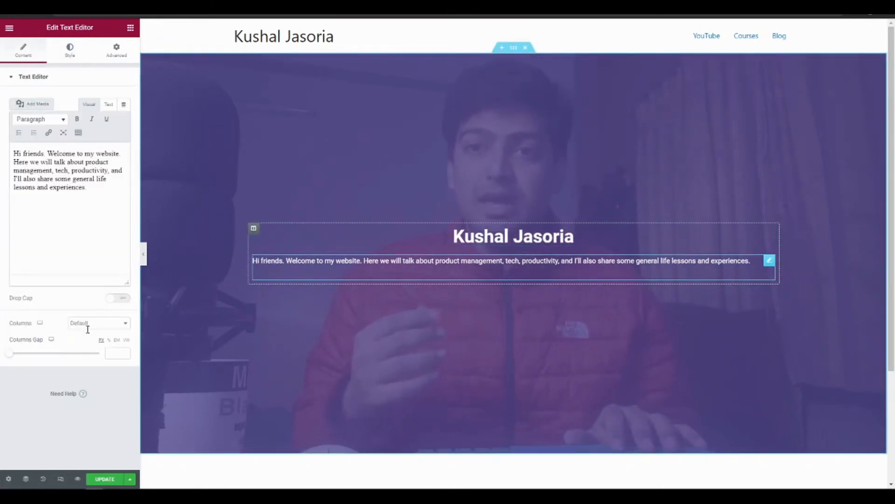
click(113, 324)
click(113, 328)
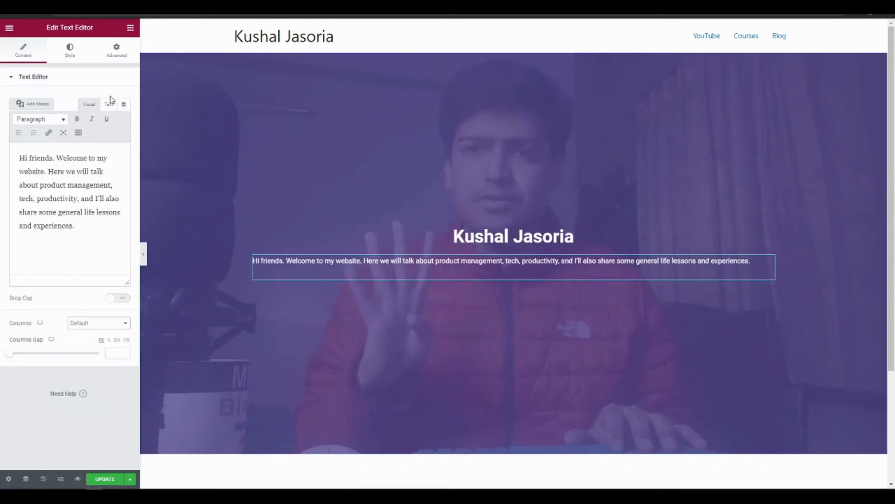
right_click(317, 261)
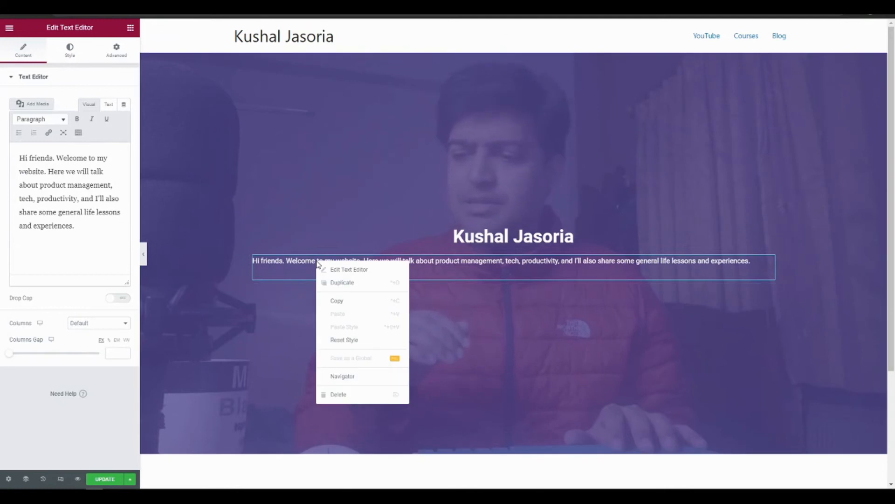
click(290, 267)
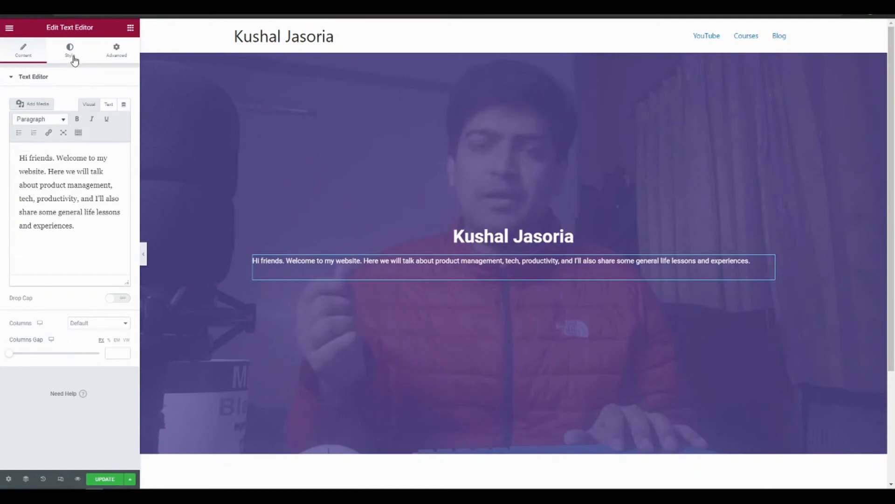
Add a second Heading widget between the name heading and the welcome text
click(131, 28)
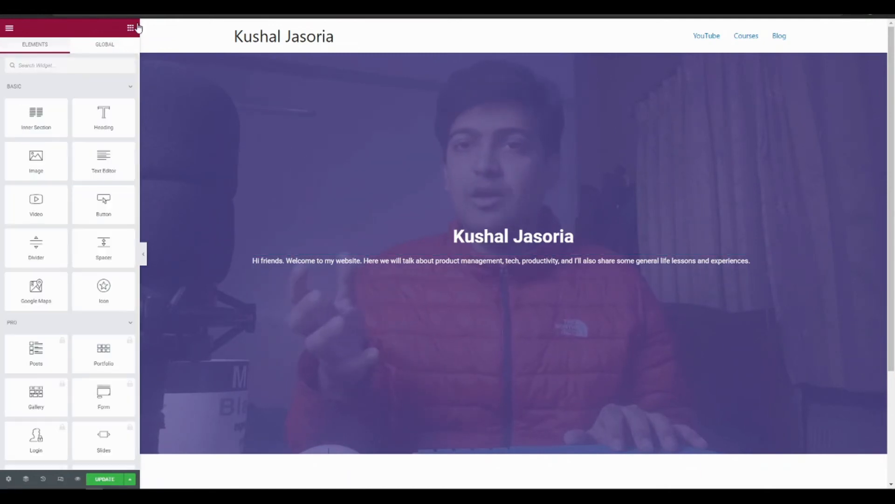
drag(107, 119, 445, 252)
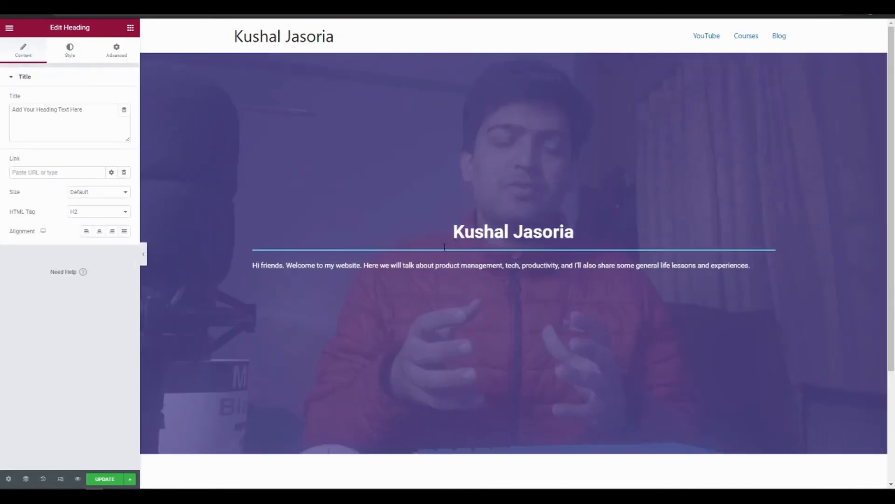
right_click(476, 276)
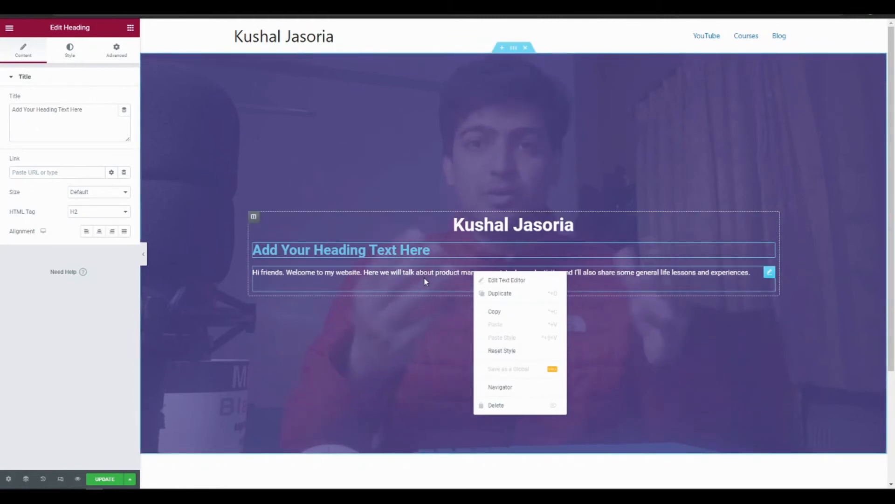
Copy the whole welcome text from the Text Editor widget and paste it over the second heading's placeholder
click(337, 273)
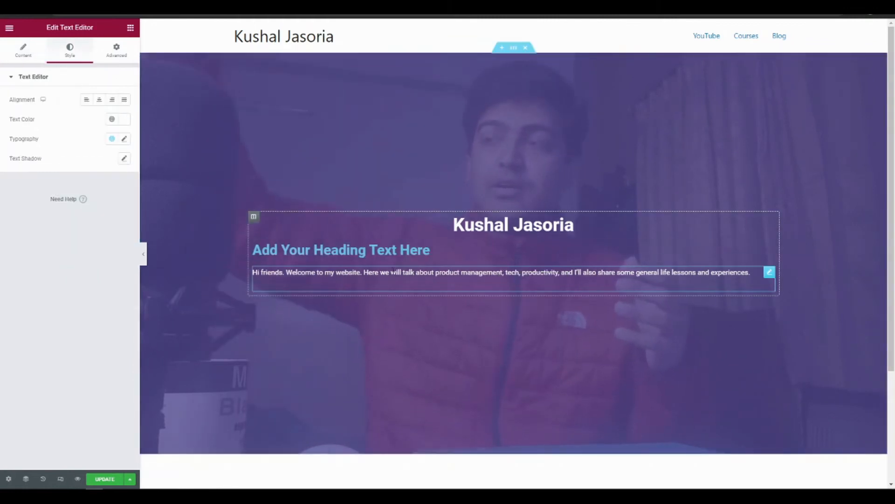
click(22, 52)
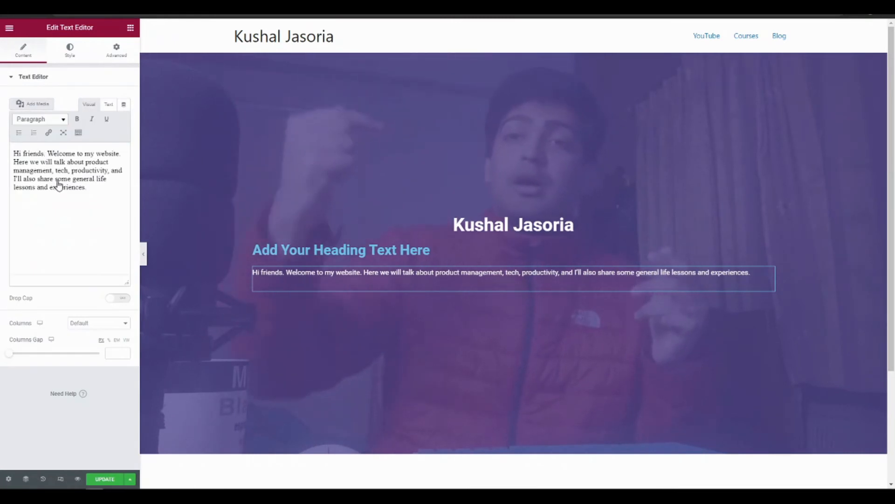
key(ctrl+a)
key(ctrl+c)
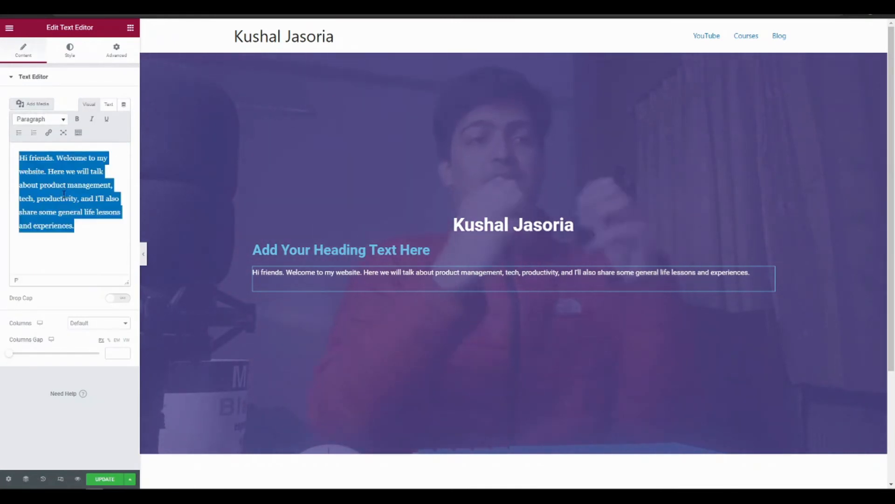
click(302, 251)
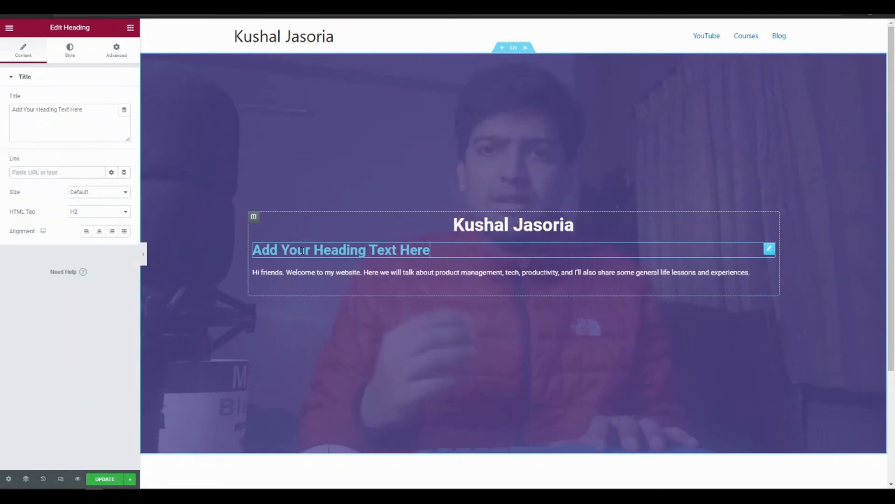
double_click(303, 251)
key(ctrl+a)
key(ctrl+v)
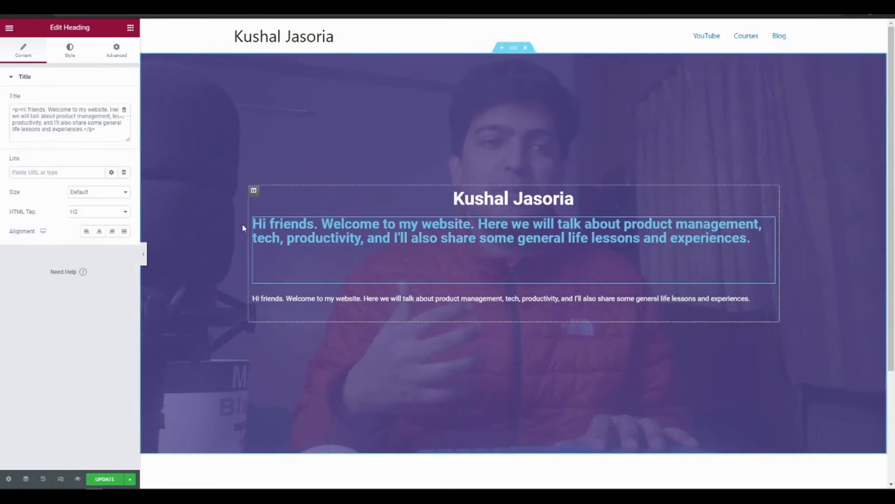
Remove the pasted paragraph and span tags from the second heading's title, keeping only the plain welcome text ending in "experiences."
key(BackSpace)
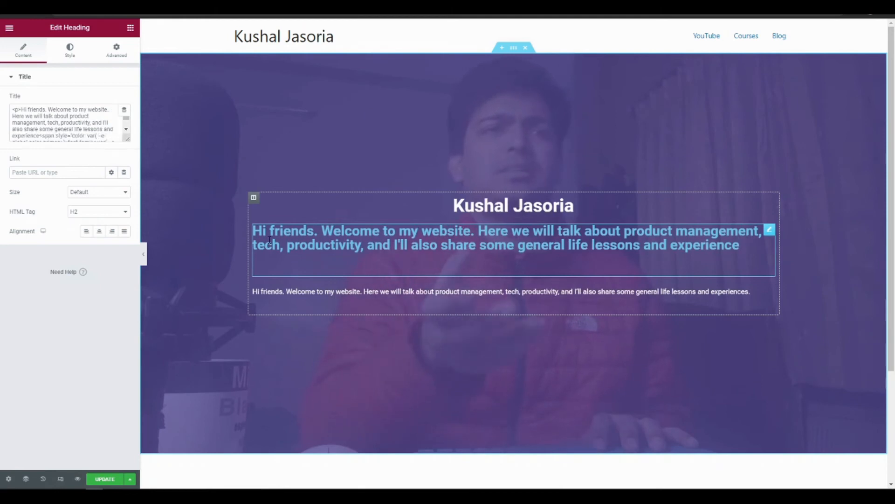
triple_click(269, 240)
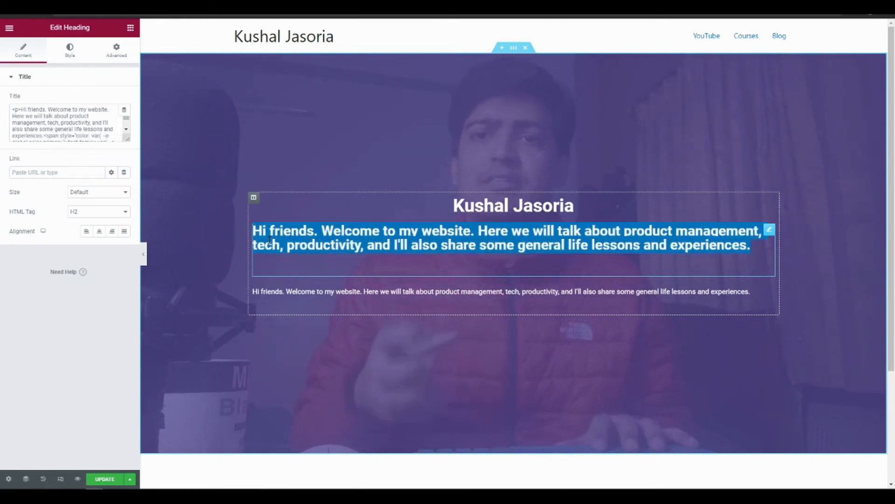
click(66, 135)
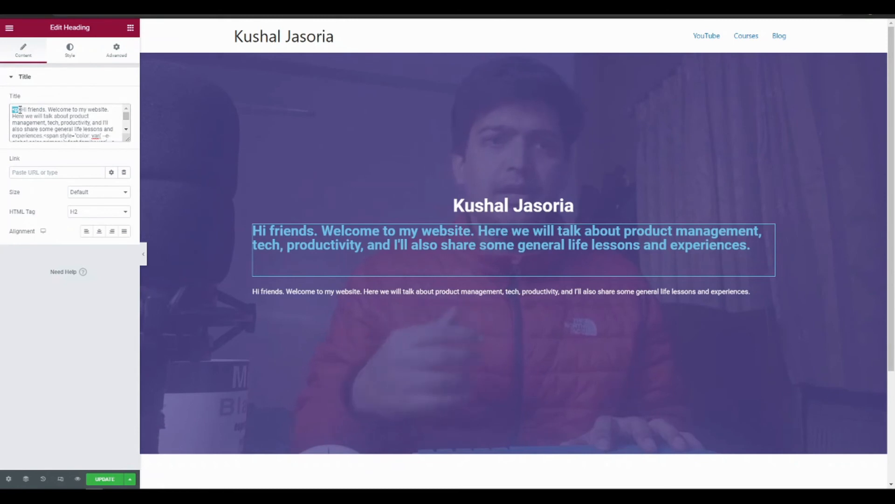
key(BackSpace)
key(Delete)
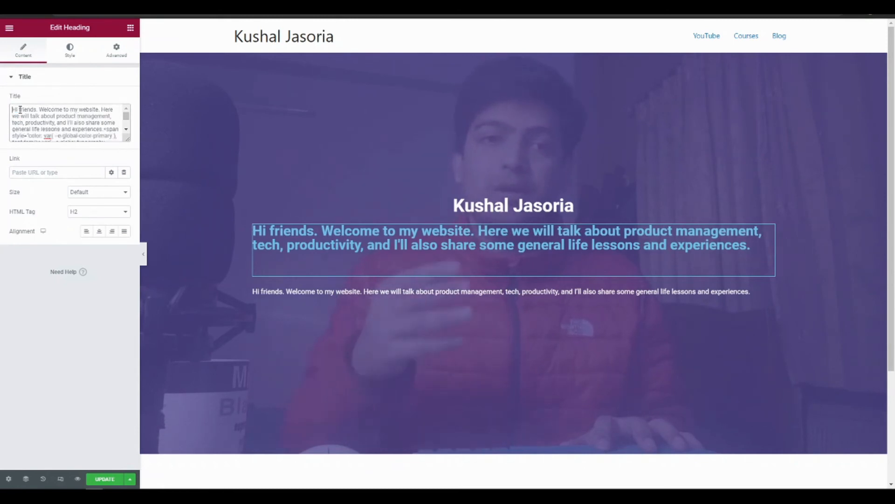
key(ctrl+End)
key(BackSpace)
key(BackSpace)
key(BackSpace)
key(BackSpace)
key(BackSpace)
key(BackSpace)
key(BackSpace)
key(BackSpace)
key(BackSpace)
key(BackSpace)
key(BackSpace)
key(BackSpace)
key(BackSpace)
key(BackSpace)
key(BackSpace)
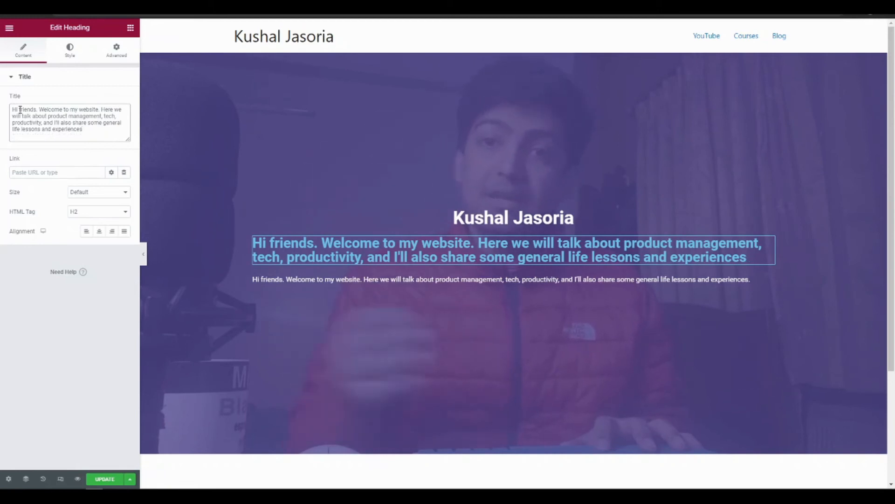
Center the welcome heading and set its text color to white (#FFFFFF)
click(99, 231)
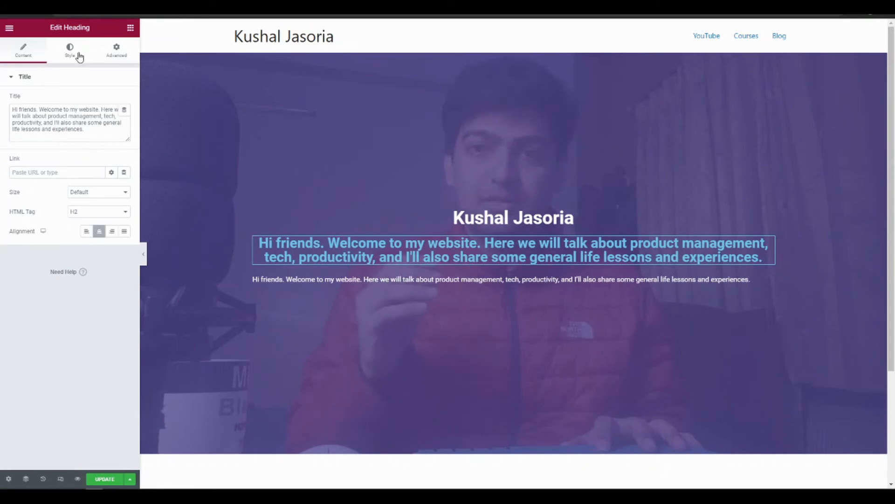
click(79, 56)
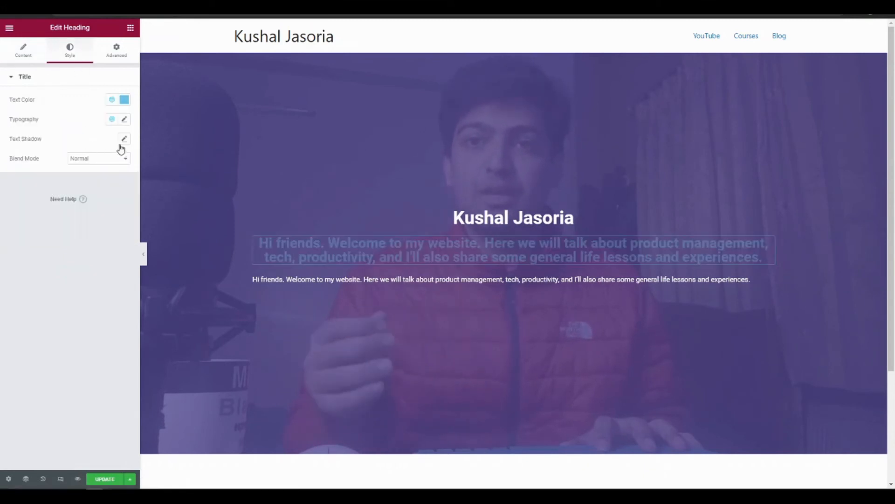
click(124, 99)
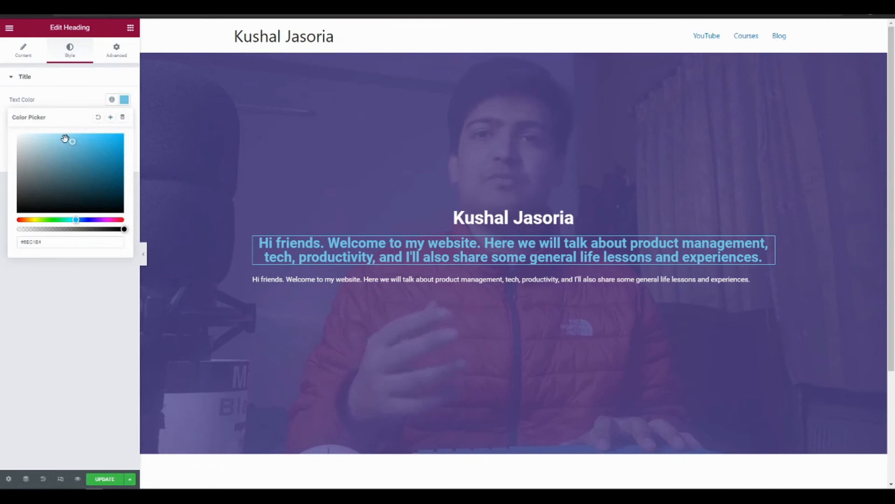
drag(38, 149, 15, 122)
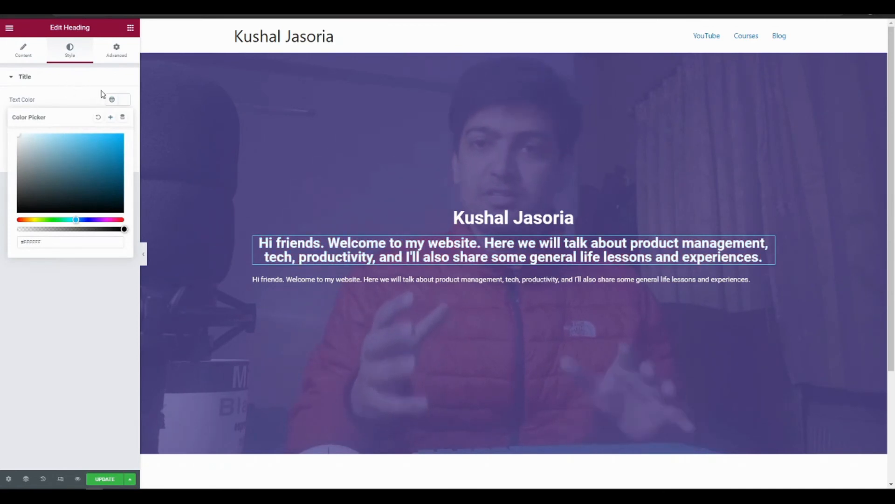
click(81, 79)
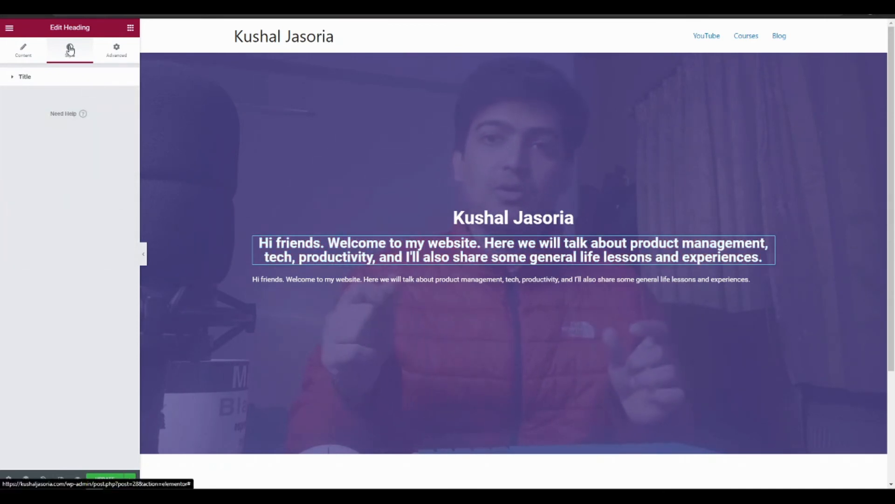
click(12, 81)
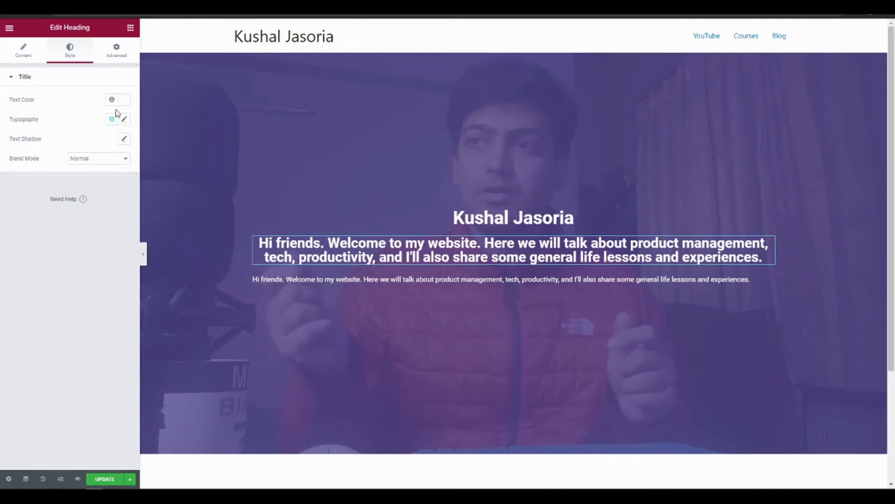
Set the welcome heading's HTML tag to p
click(24, 56)
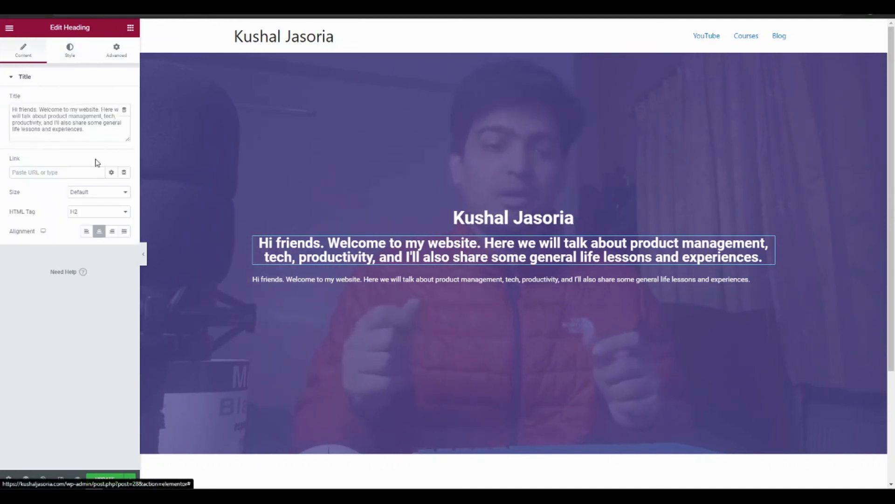
click(104, 213)
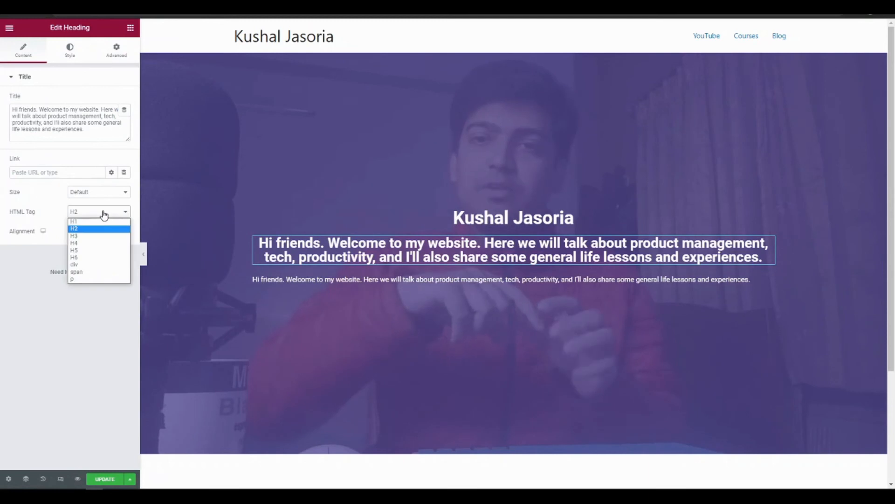
click(103, 278)
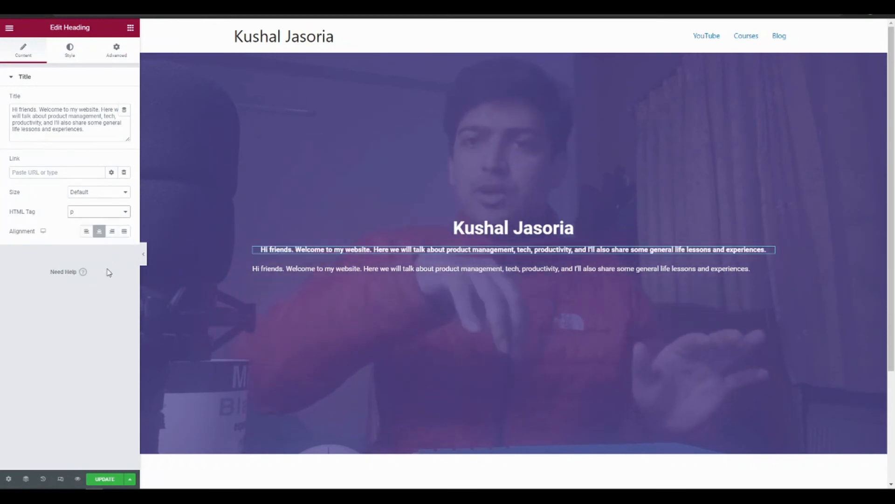
Set the welcome heading's HTML tag to H5 and delete the duplicate Text Editor widget below it
click(104, 212)
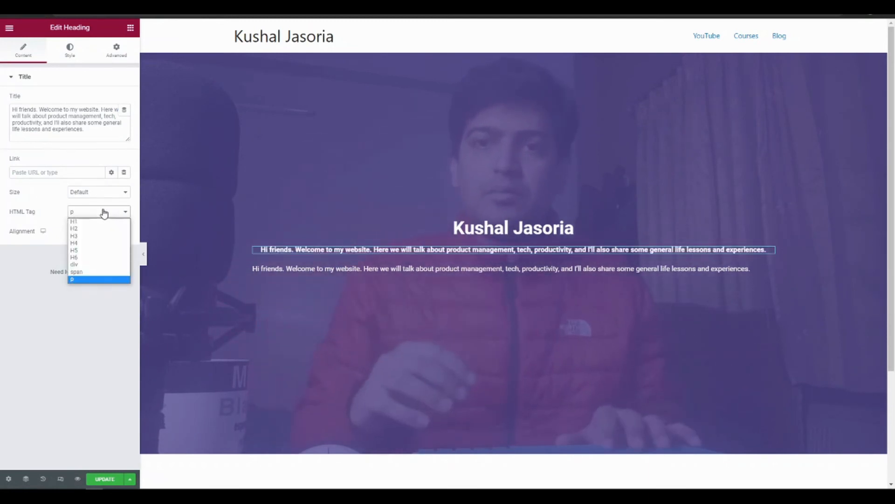
click(98, 258)
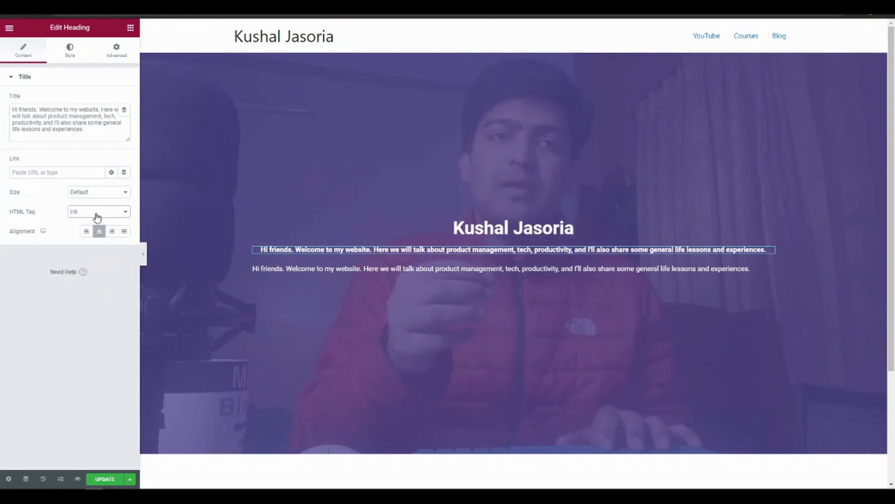
click(96, 214)
click(96, 249)
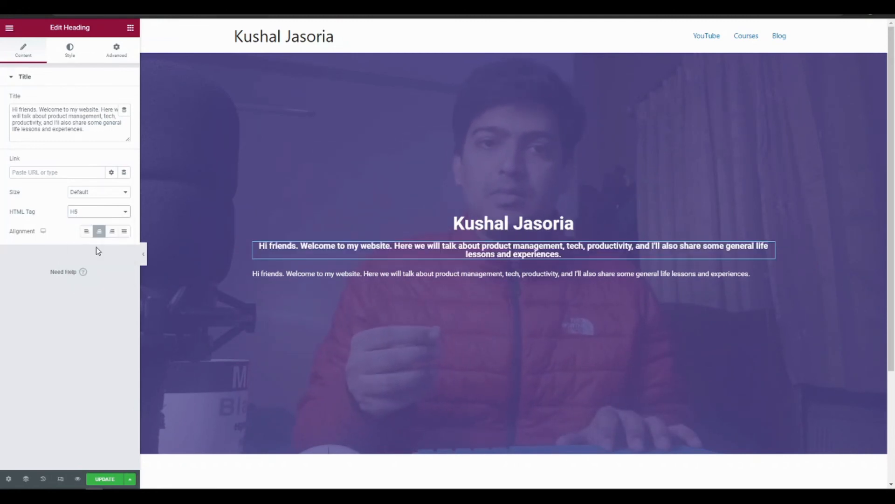
right_click(397, 293)
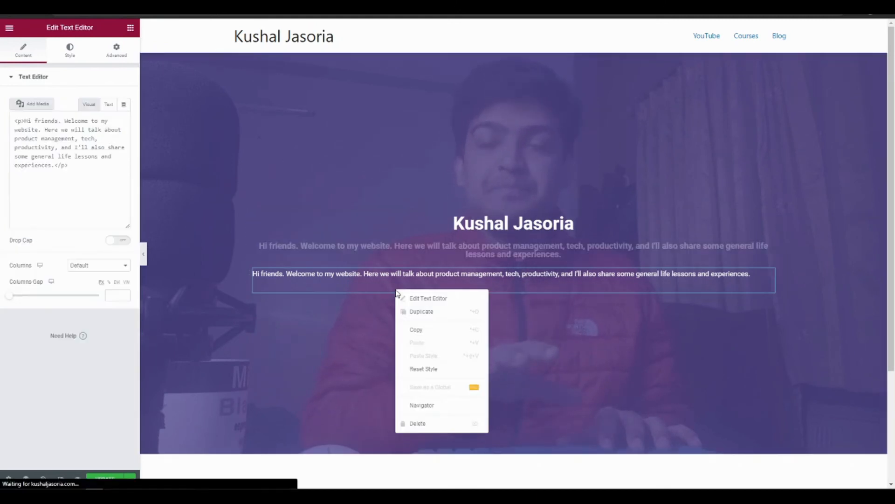
click(418, 423)
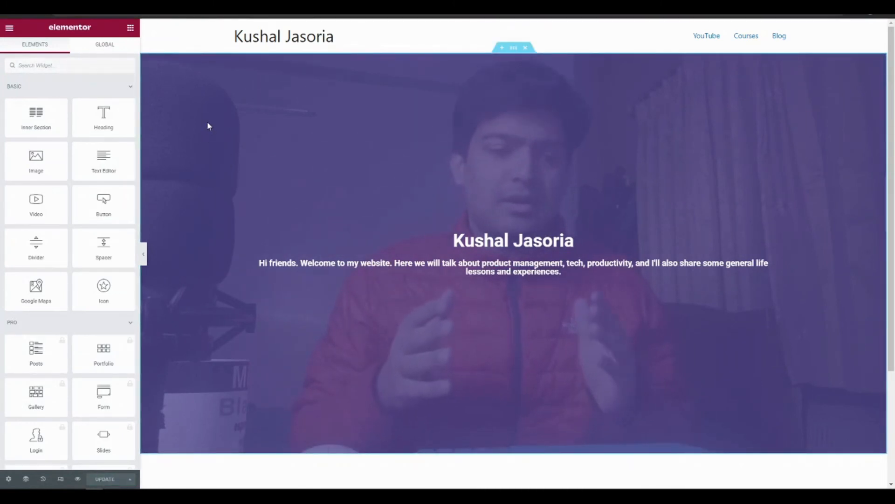
Set the hero section's background overlay color to black (#000000)
right_click(273, 129)
click(286, 138)
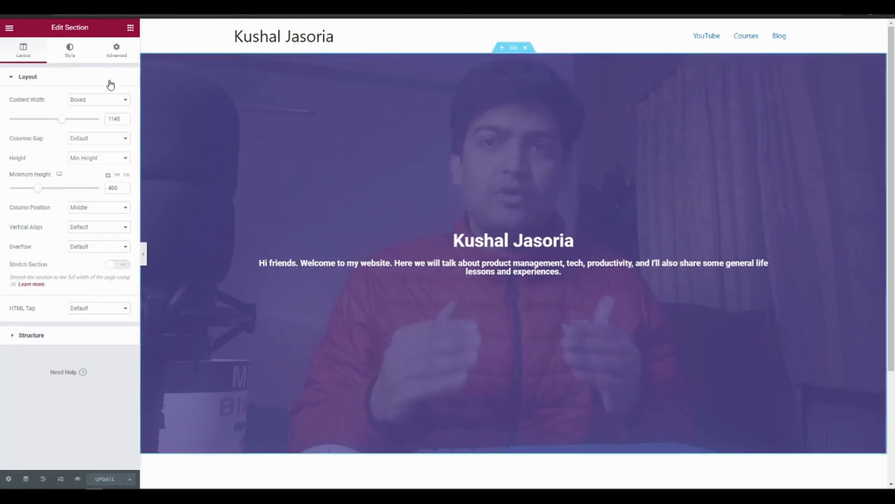
click(72, 57)
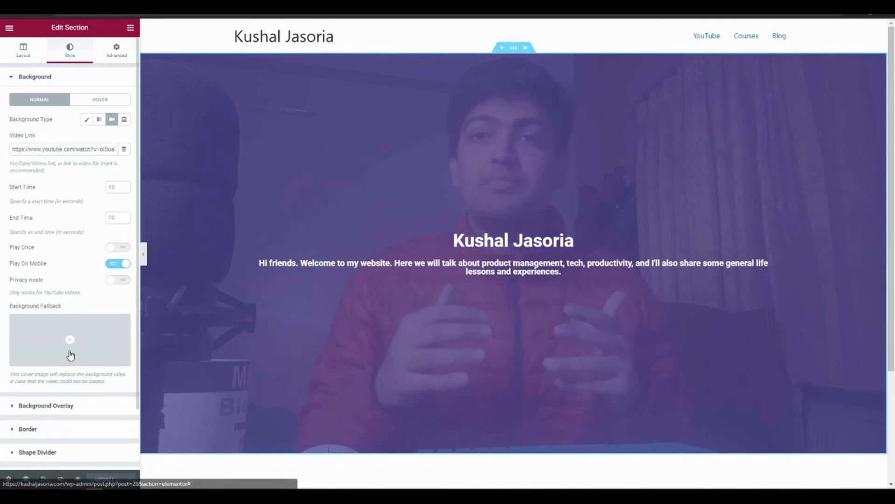
click(13, 406)
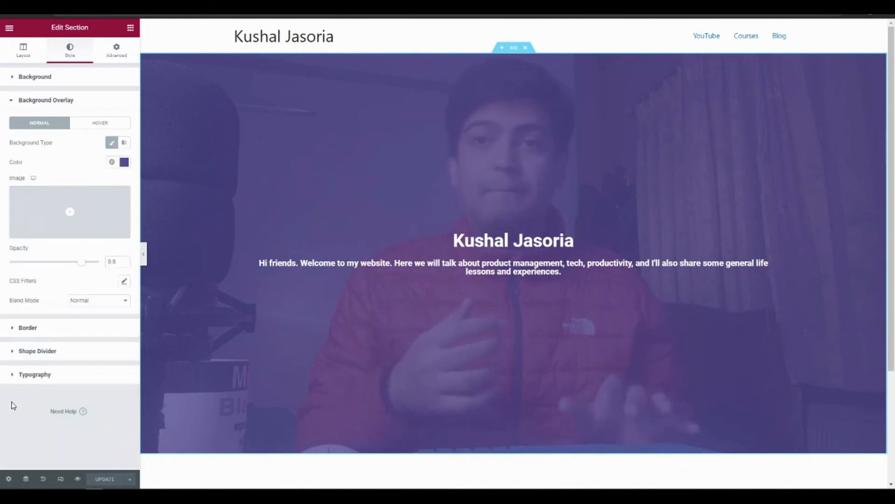
click(124, 163)
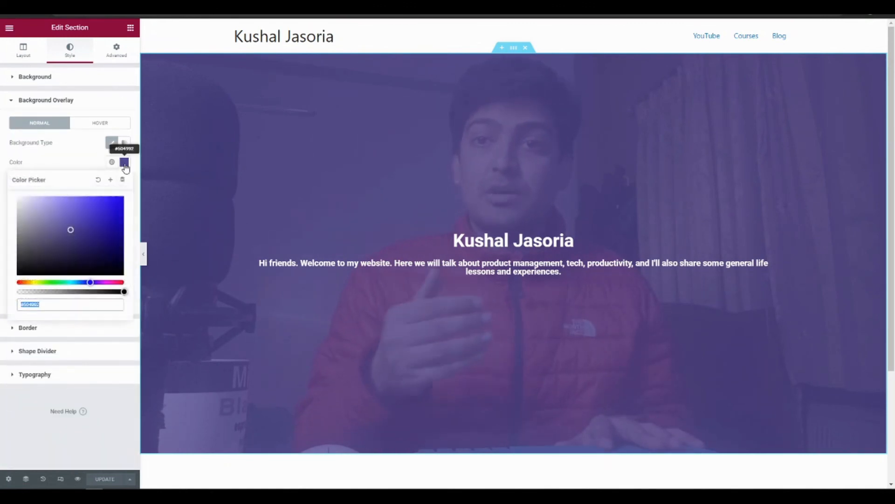
drag(68, 242, 66, 298)
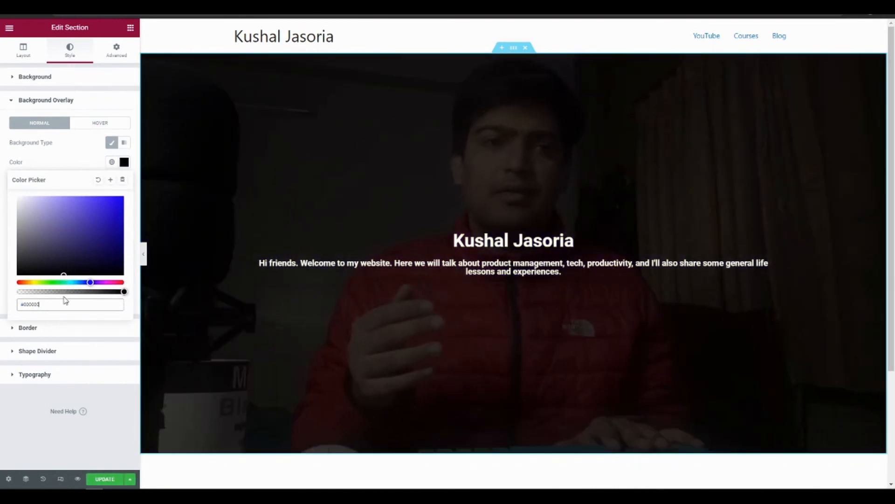